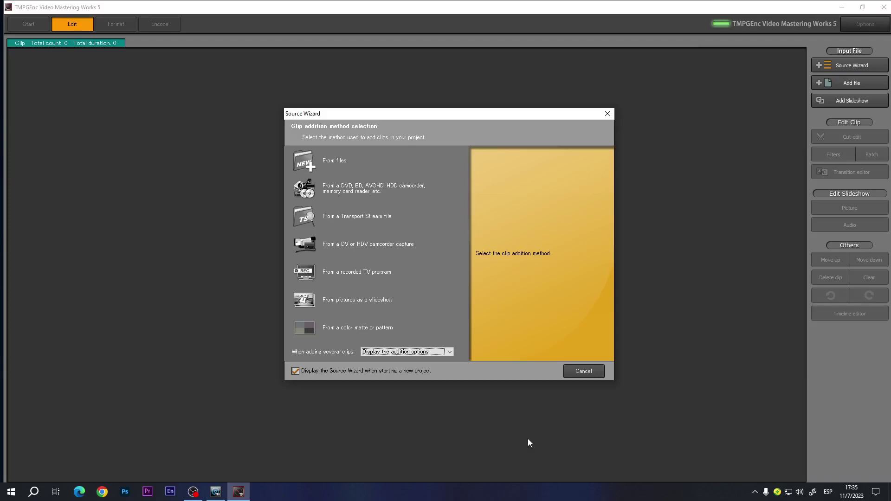
Step: Switch to TMPGEnc Authoring Works 4 and examine Title 1 in the enlarged cut-edit window, closing the editor without changes
click(215, 492)
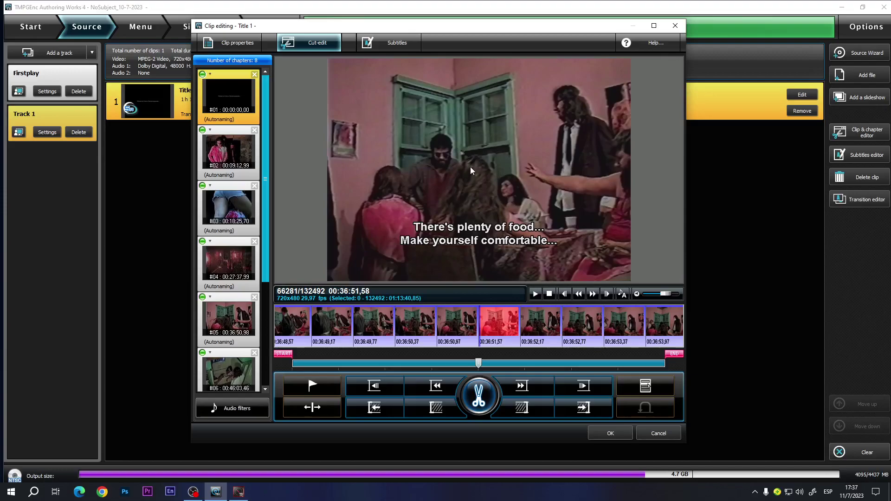
click(652, 25)
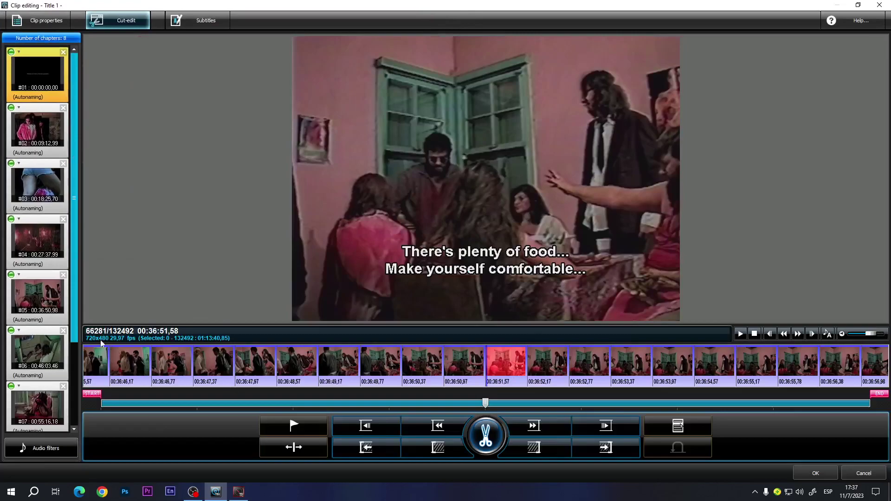
click(858, 7)
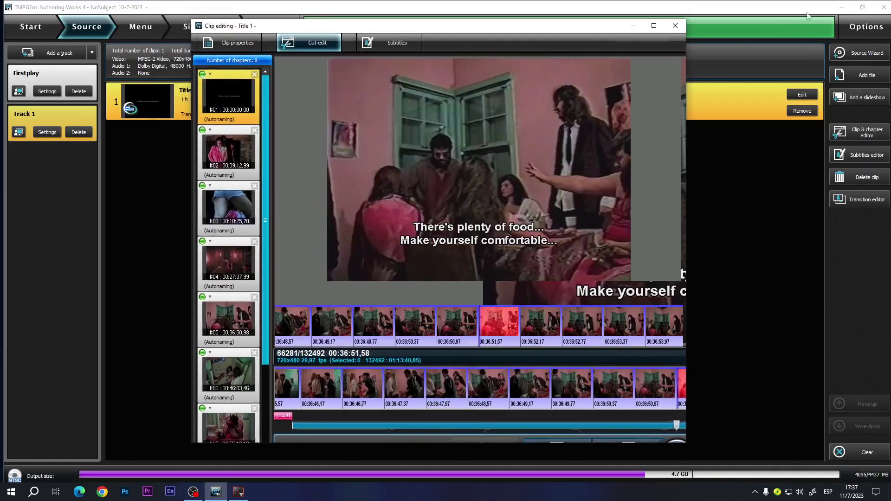
click(676, 26)
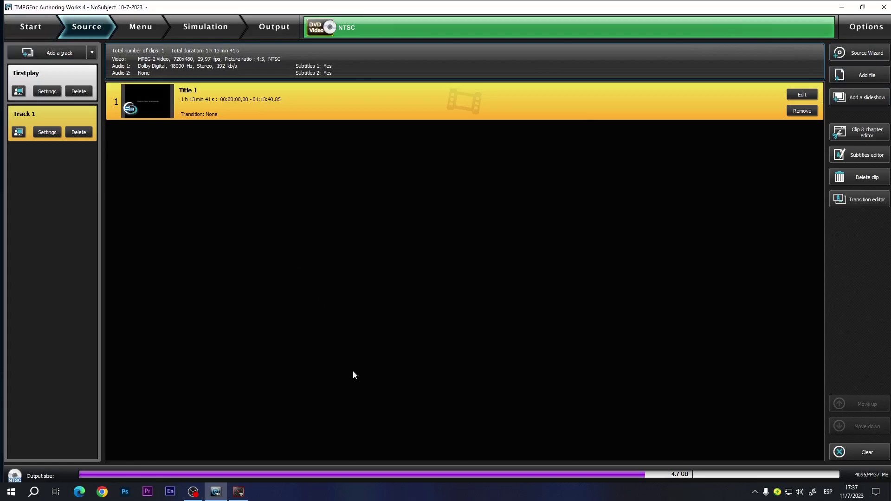
mouse_move(609, 472)
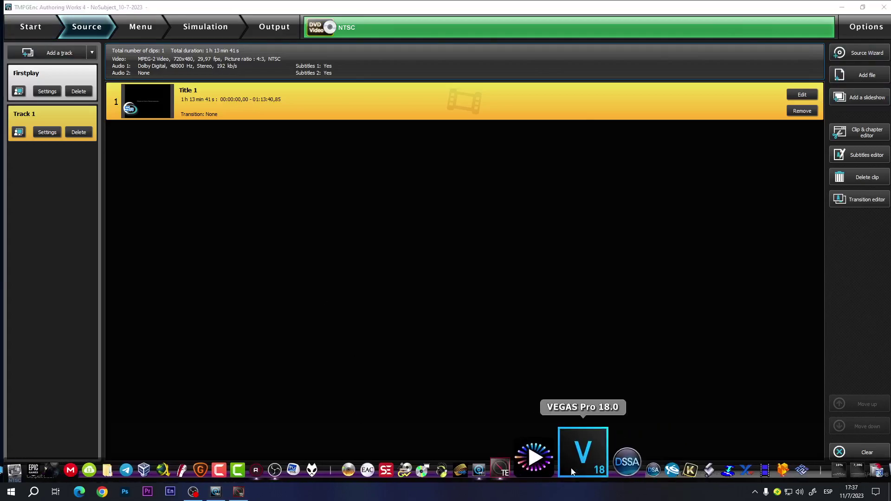
click(521, 462)
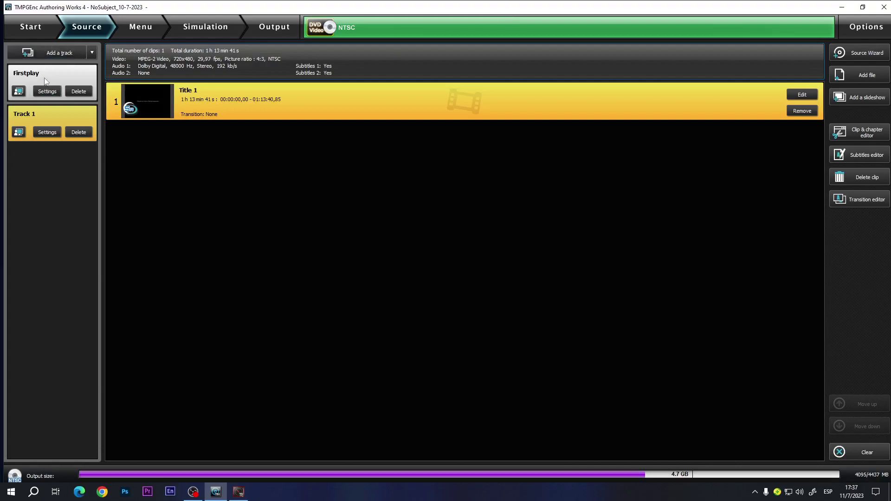
click(844, 7)
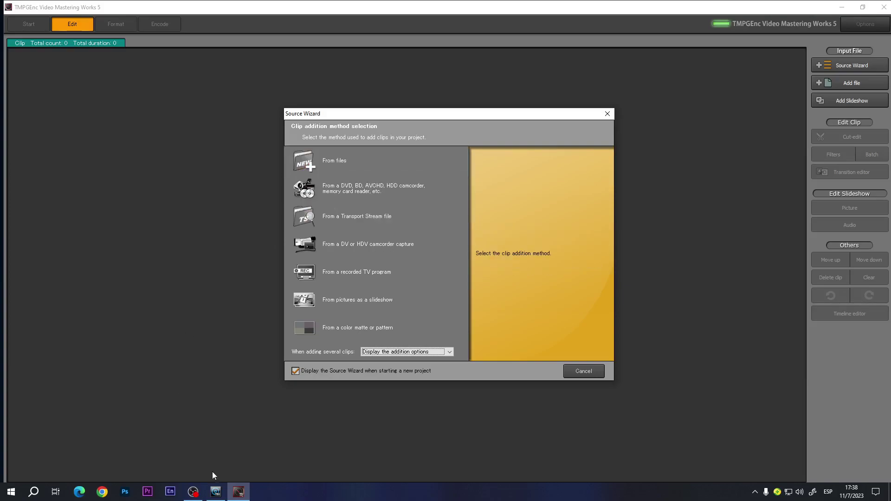
Step: Switch to TMPGEnc Authoring Works 4 and review the file types supported for adding clips, closing the file selector without adding anything
click(216, 491)
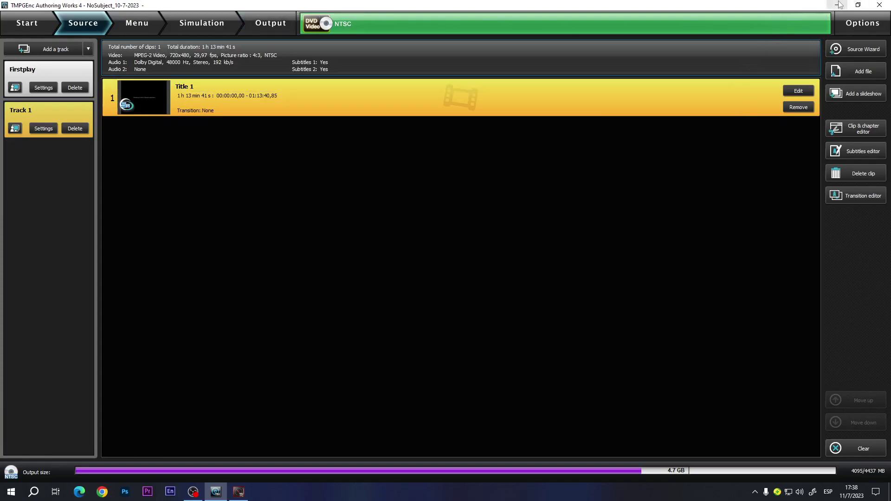
click(857, 71)
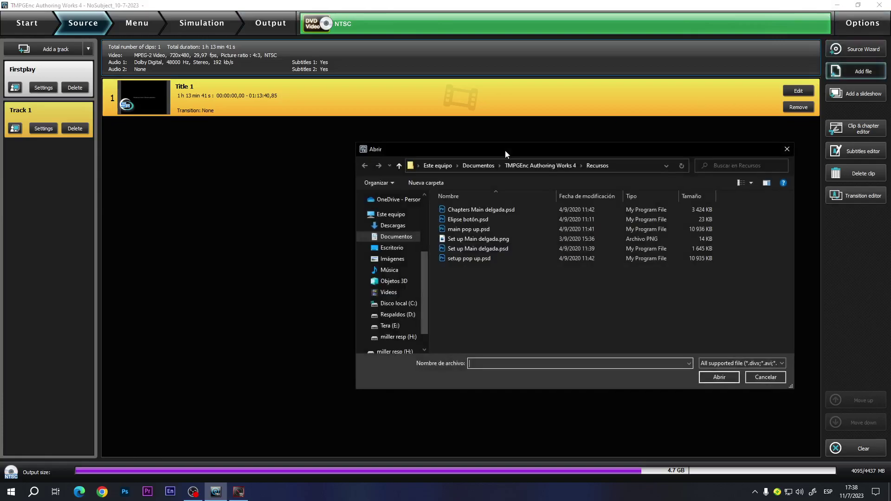
click(776, 364)
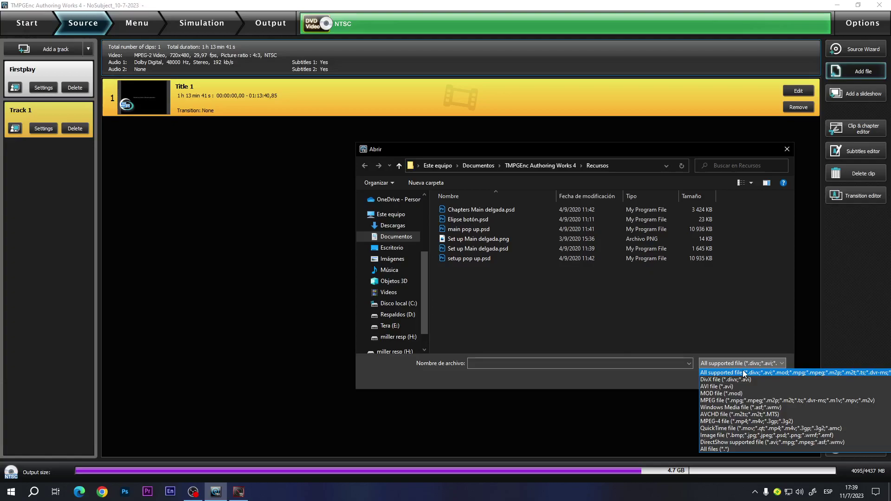
mouse_move(246, 494)
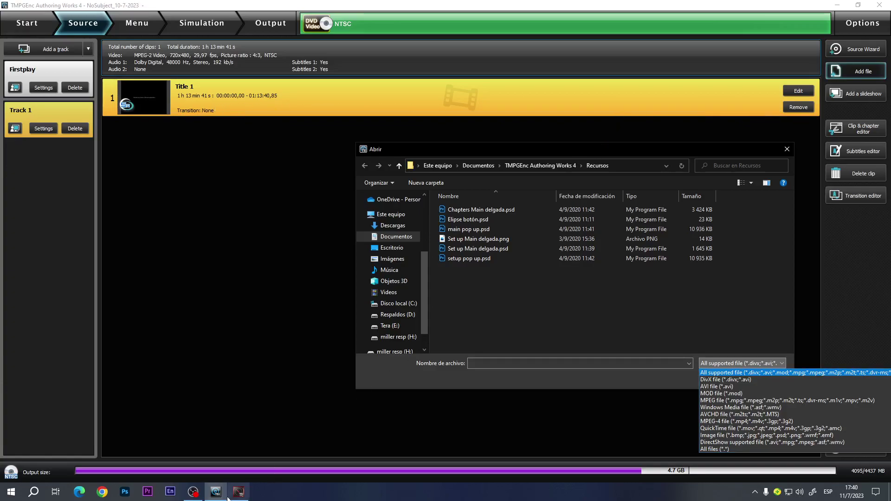
click(239, 448)
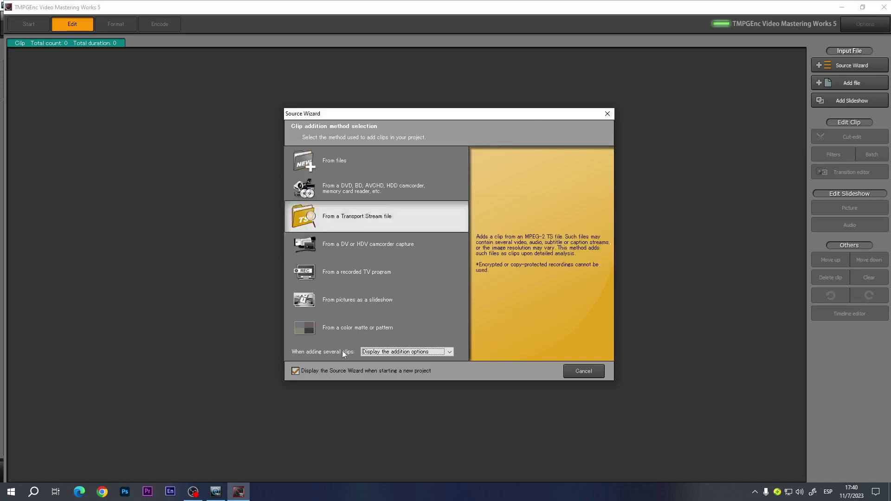
click(219, 495)
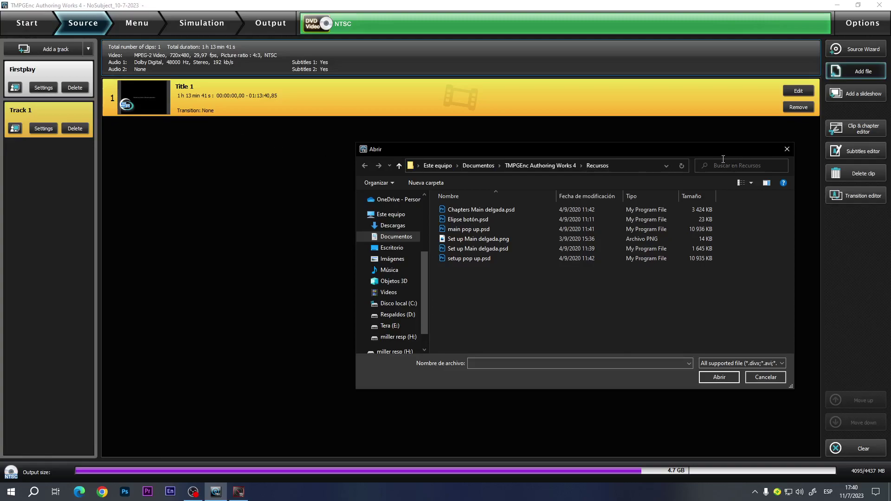
drag(703, 155, 529, 172)
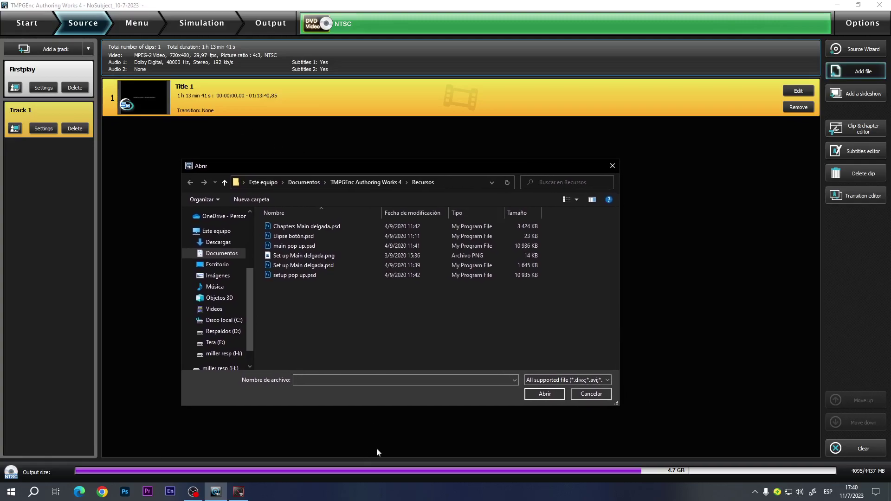
click(613, 165)
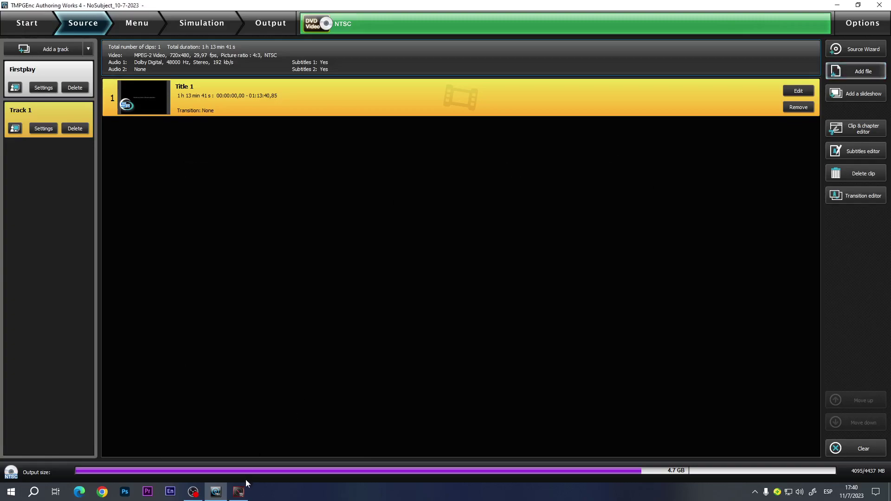
Step: Switch to TMPGEnc Video Mastering Works 5, start adding a clip from files in the Camera folder on Tera (E:), and review the supported file types
click(242, 494)
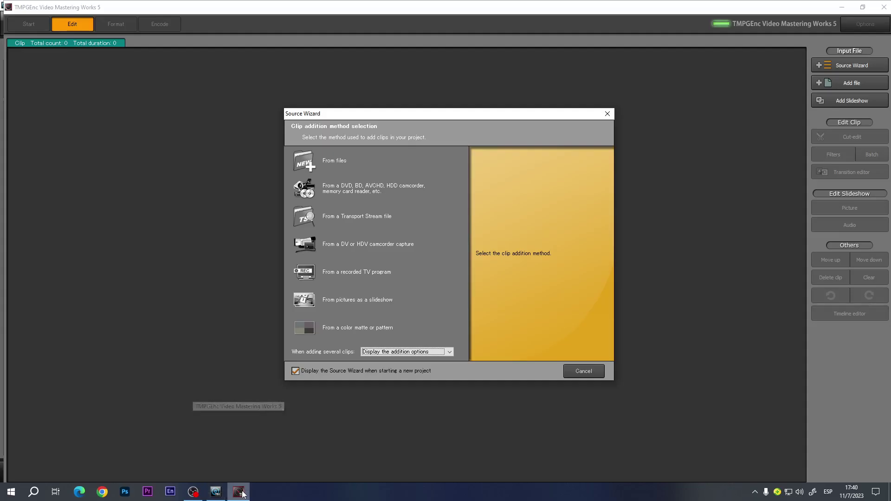
click(385, 163)
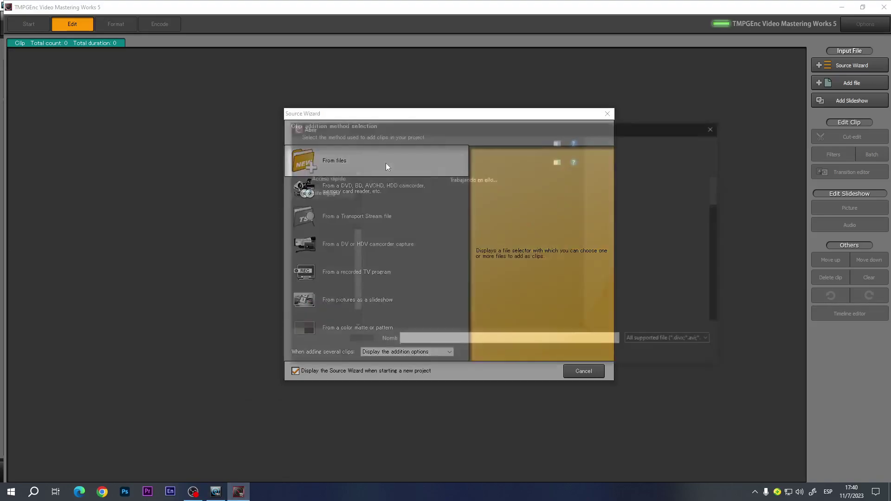
drag(720, 193, 720, 311)
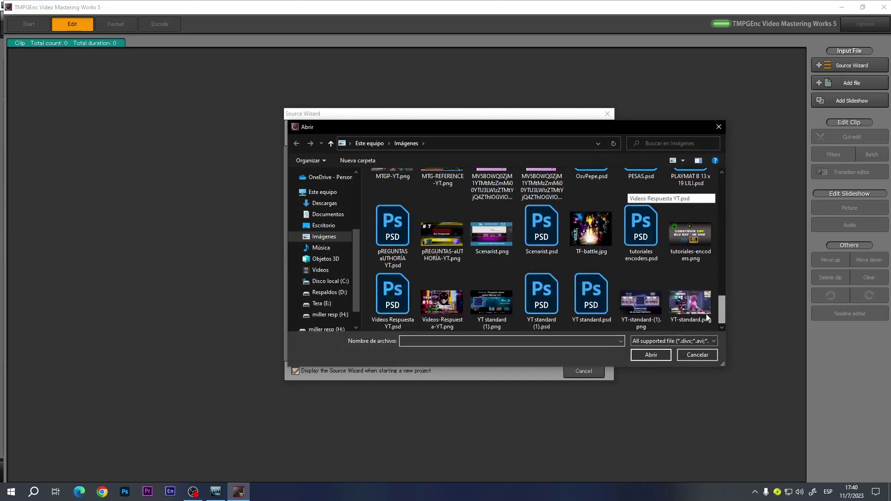
click(322, 303)
double_click(434, 205)
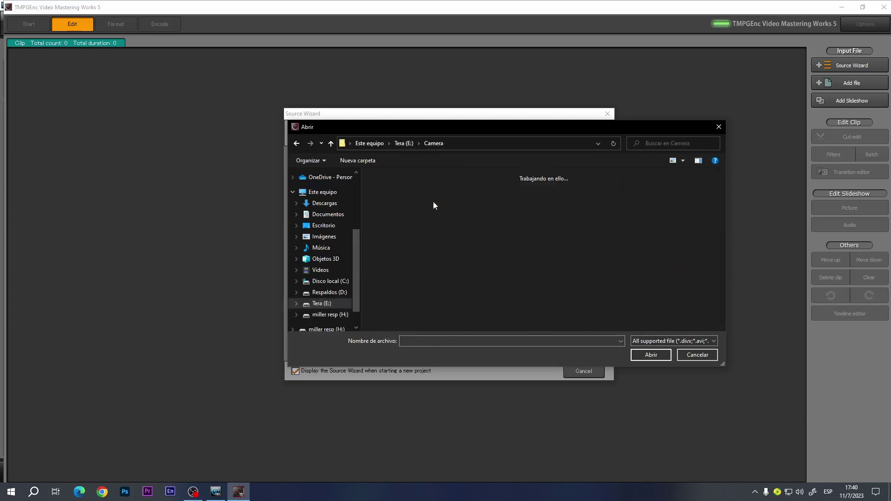
scroll(447, 225, down, 5)
scroll(446, 224, down, 1)
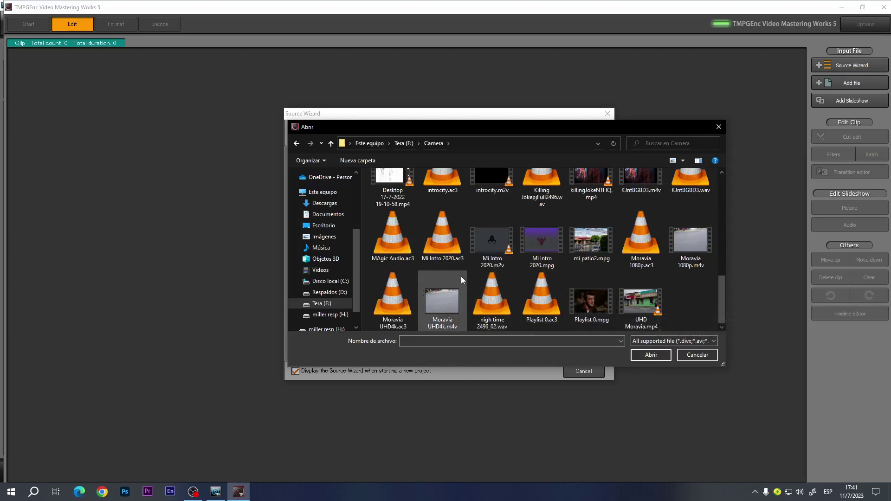
scroll(461, 277, up, 3)
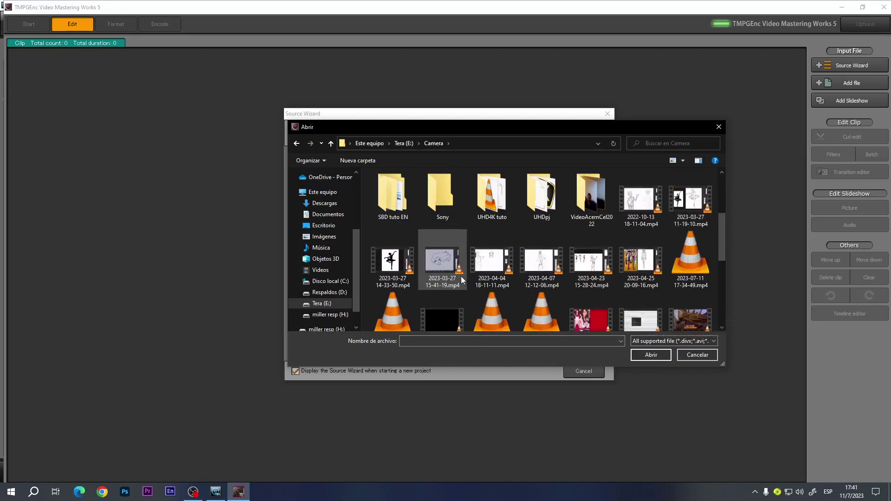
click(709, 342)
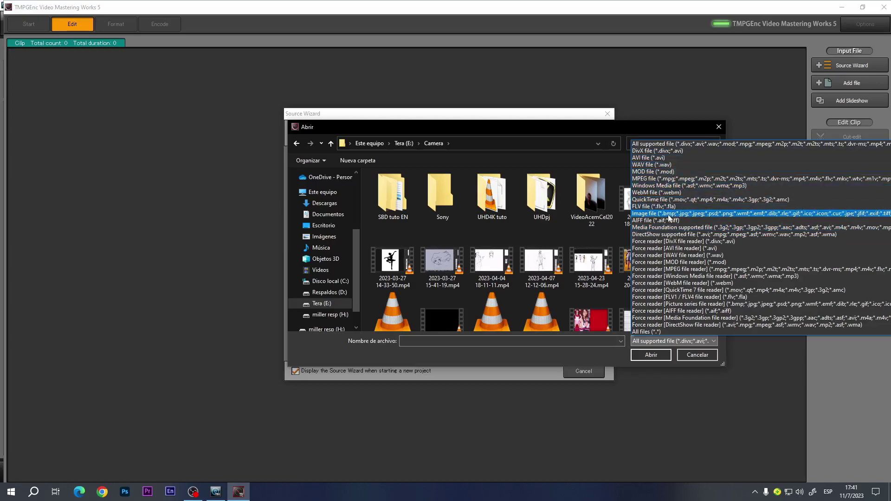
click(691, 108)
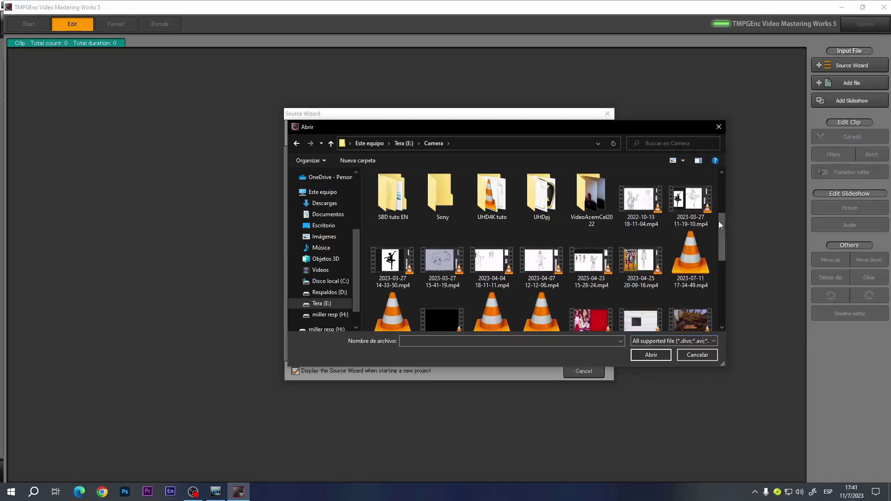
Step: Add mi patio2.mpg from the Camera folder to the project as a clip, keeping its default clip properties
scroll(710, 296, down, 2)
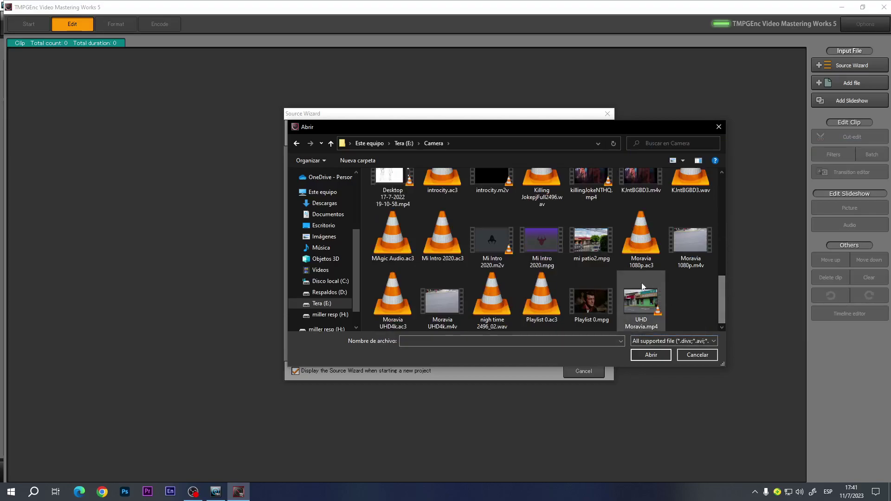
click(596, 245)
click(655, 355)
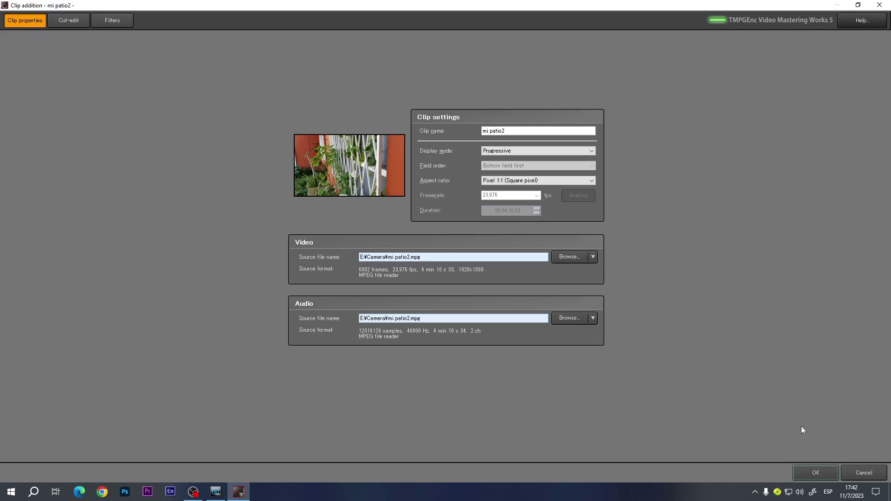
click(813, 474)
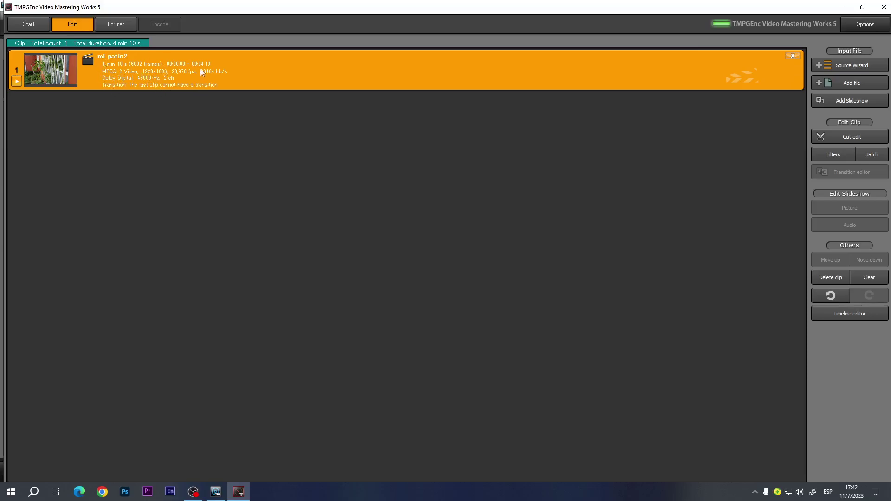
Step: Open the output format selection and compare the DVD-Video, XDVD, Video-CD, Super Video-CD, HDV and Blu-ray templates
click(115, 26)
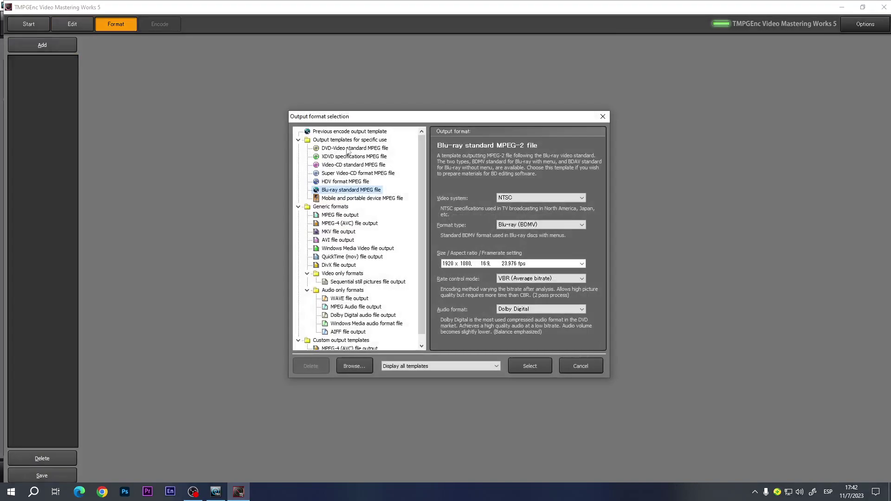
click(349, 149)
click(342, 158)
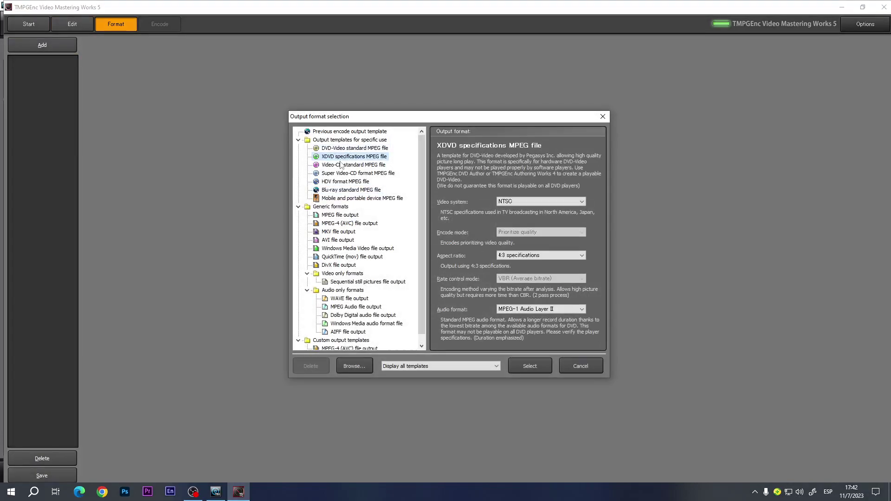
click(341, 166)
click(338, 174)
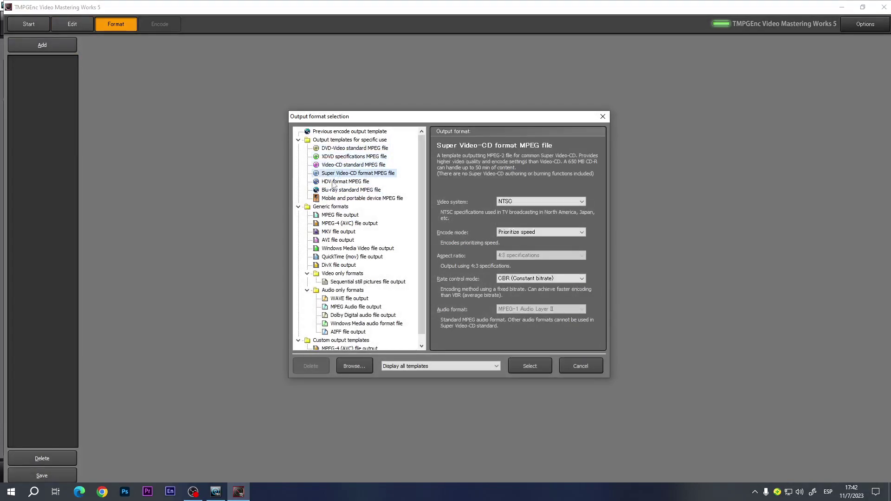
click(334, 182)
click(330, 190)
click(346, 149)
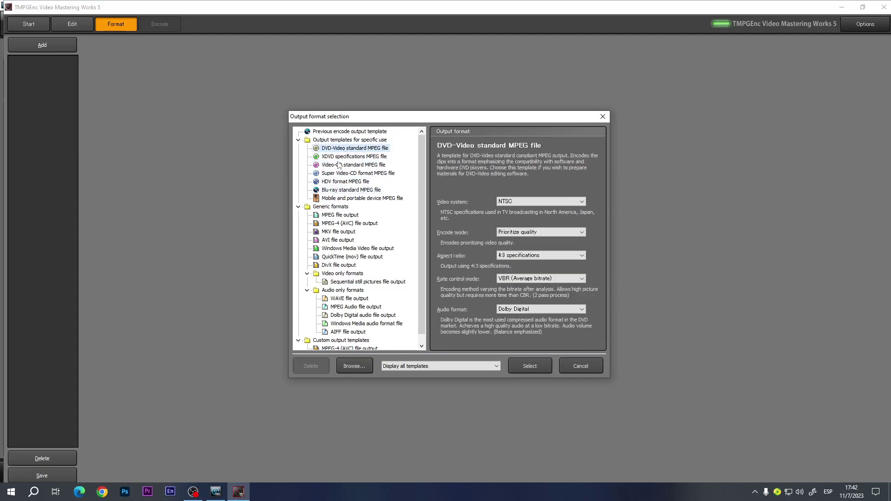
click(341, 158)
click(338, 166)
click(336, 174)
click(334, 183)
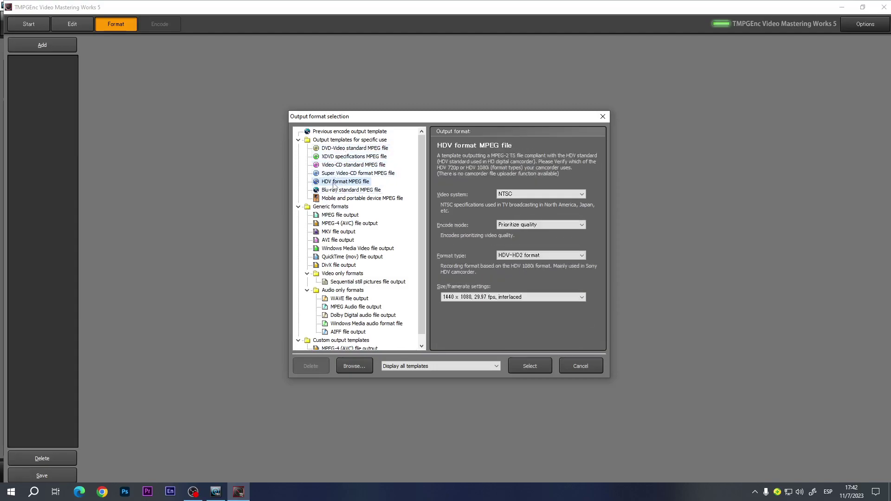
click(335, 192)
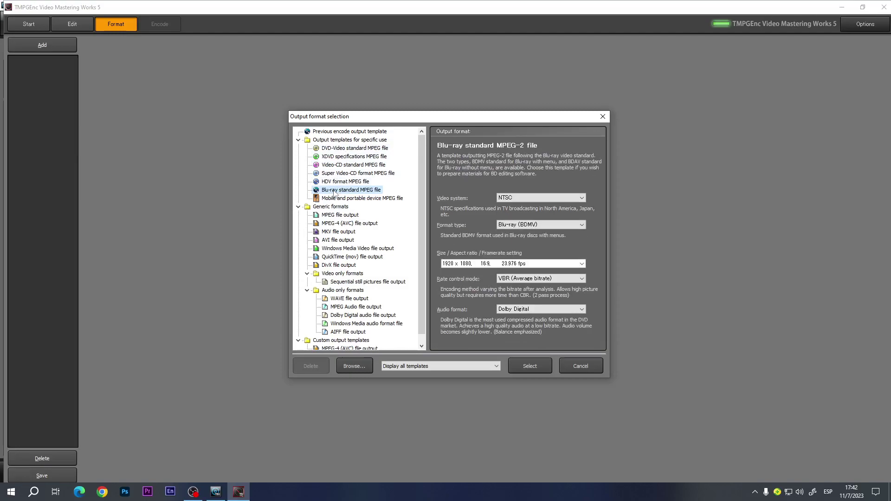
click(344, 149)
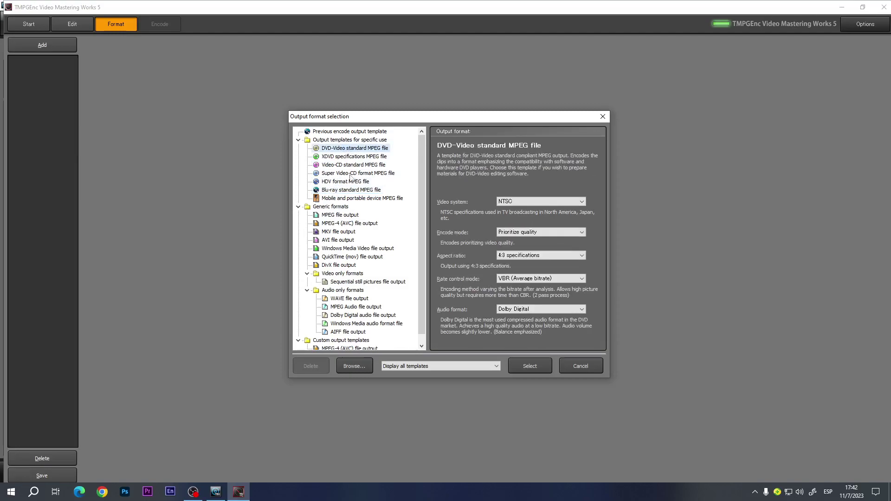
click(343, 191)
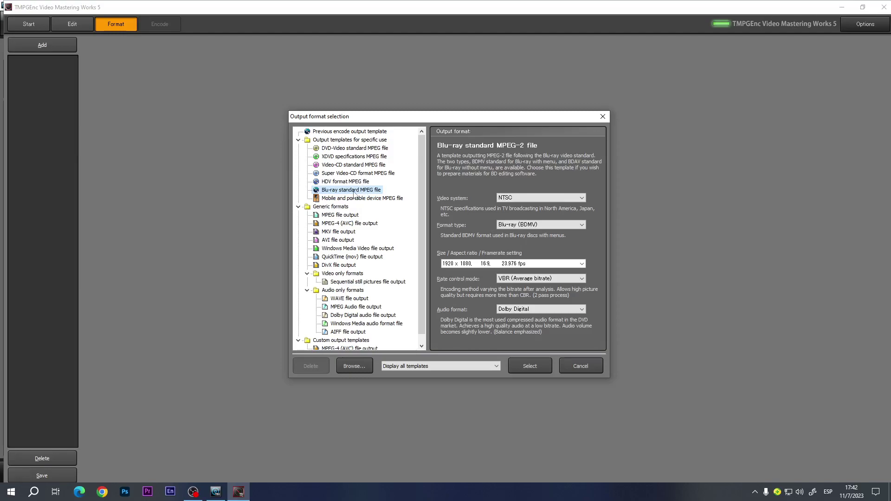
click(352, 148)
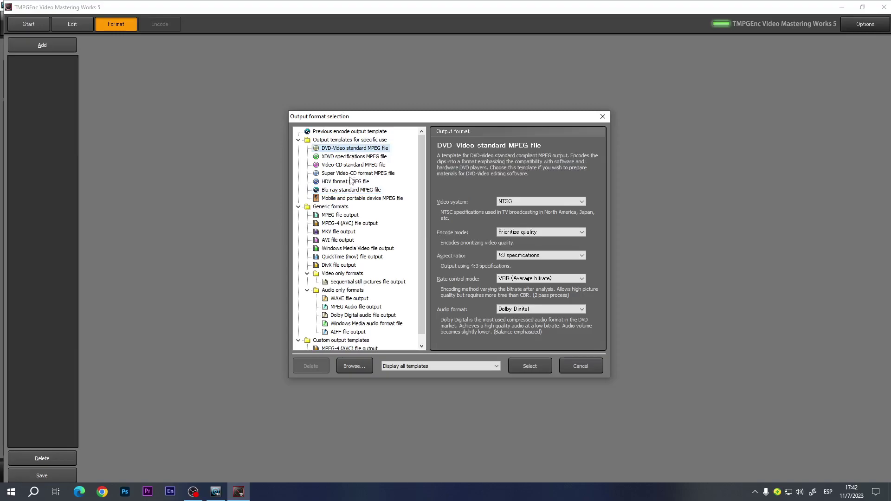
Step: Add the Blu-ray standard MPEG file template as an output format, keeping its default encode and bitrate settings
click(347, 190)
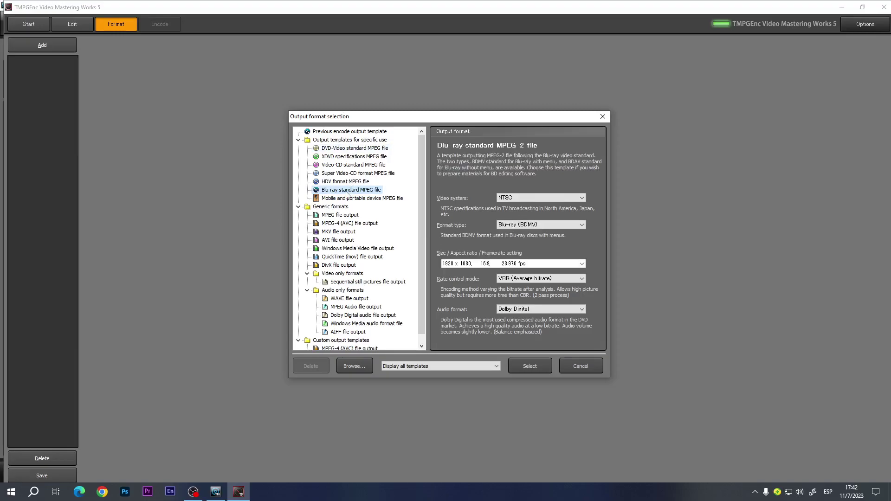
click(531, 364)
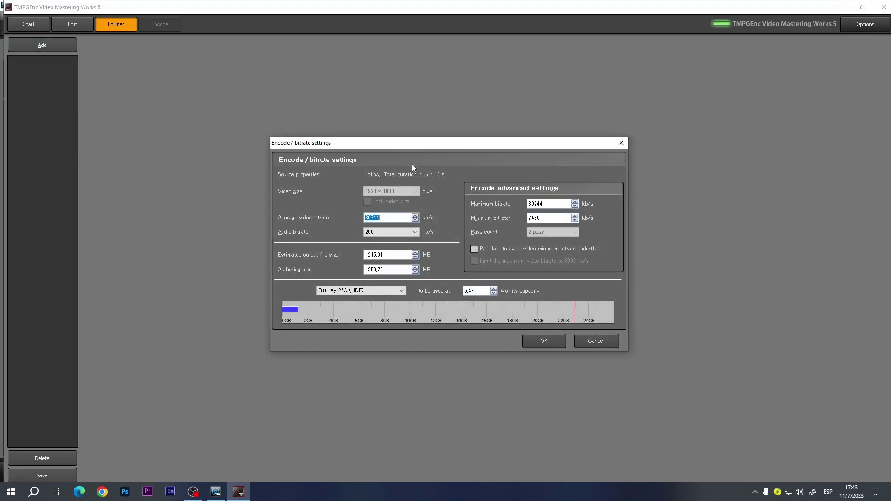
click(560, 344)
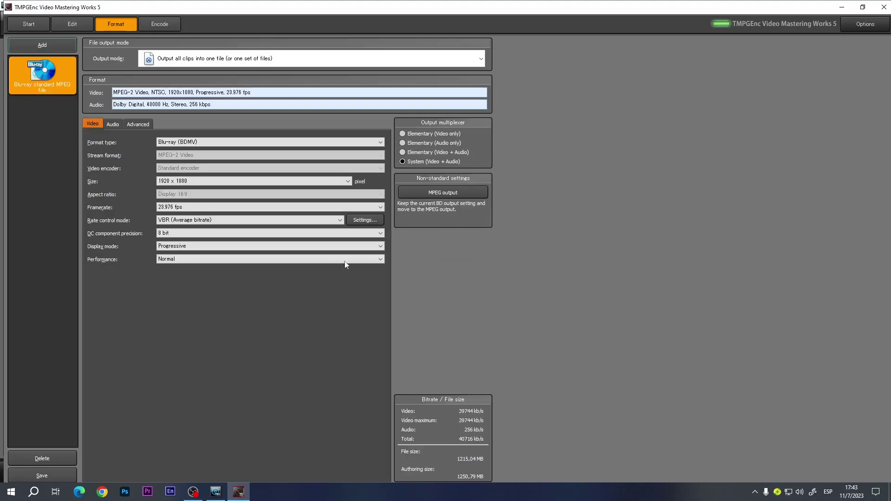
Step: Review the target disc sizes in the Blu-ray output's bitrate settings and accept them with Blu-ray 25G (UDF)
click(365, 220)
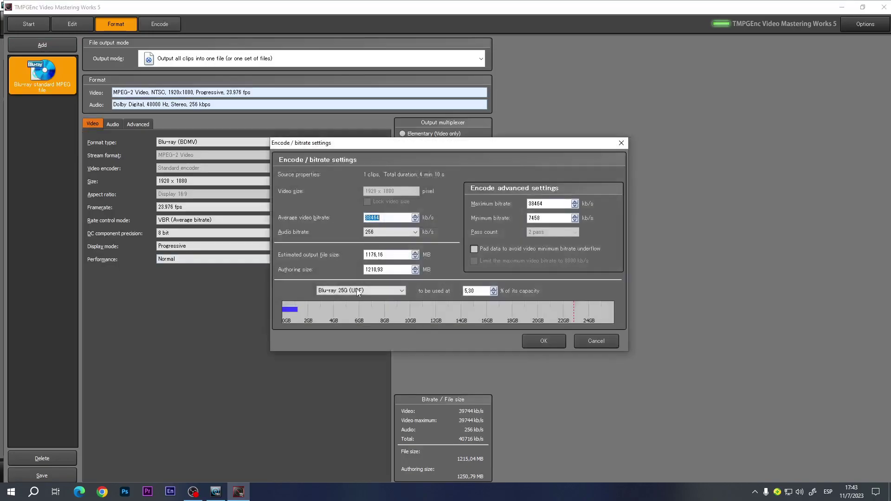
click(406, 294)
click(385, 310)
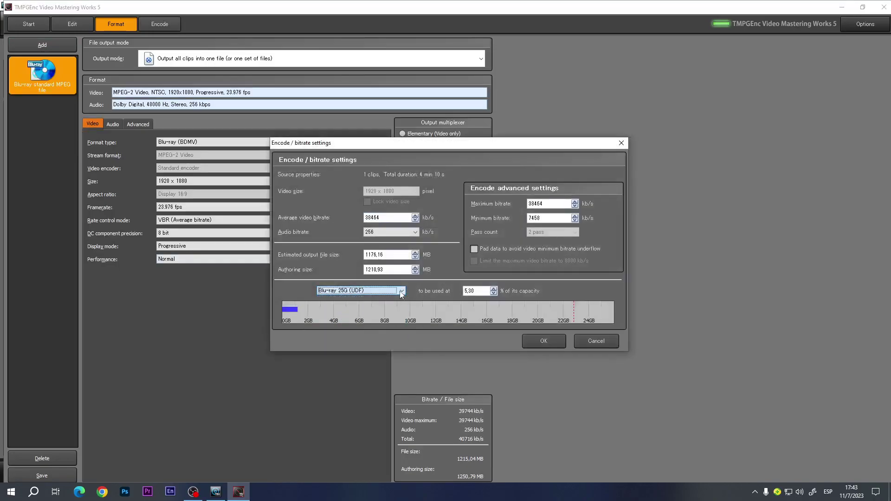
click(540, 344)
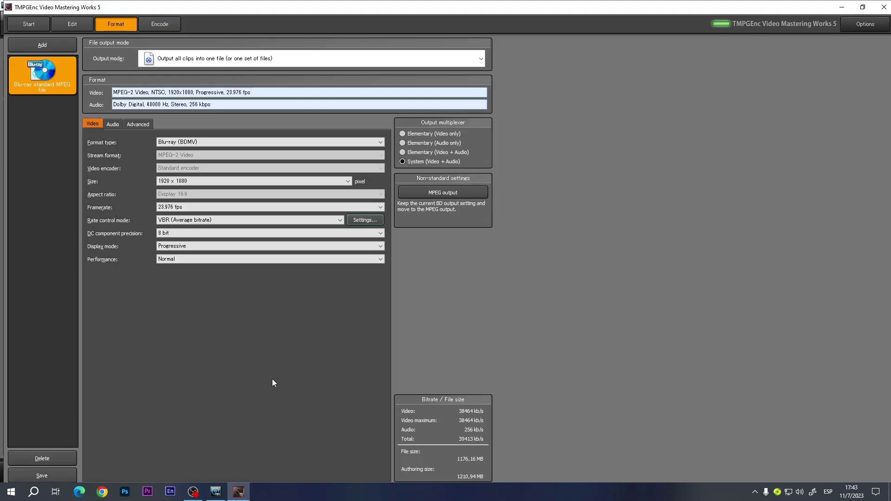
Step: Set the Blu-ray output's multiplexer to Elementary (Video + Audio), and delete that output setting from the format list
click(419, 154)
click(41, 459)
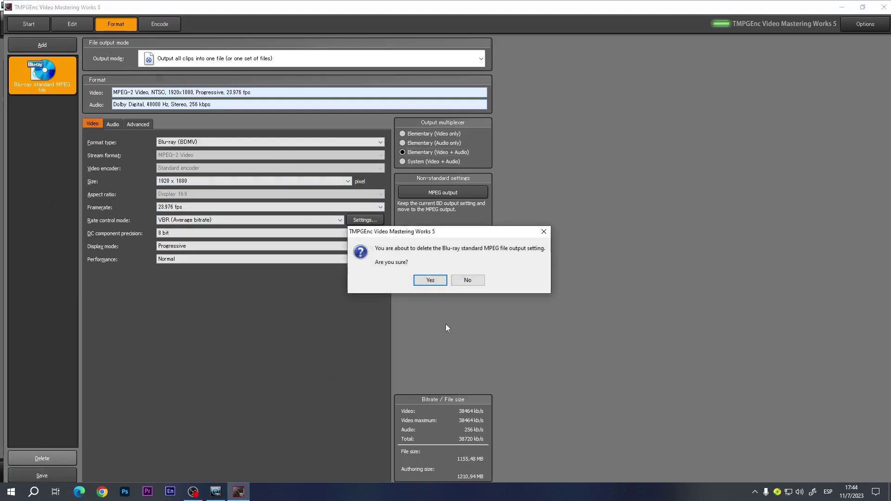
click(445, 285)
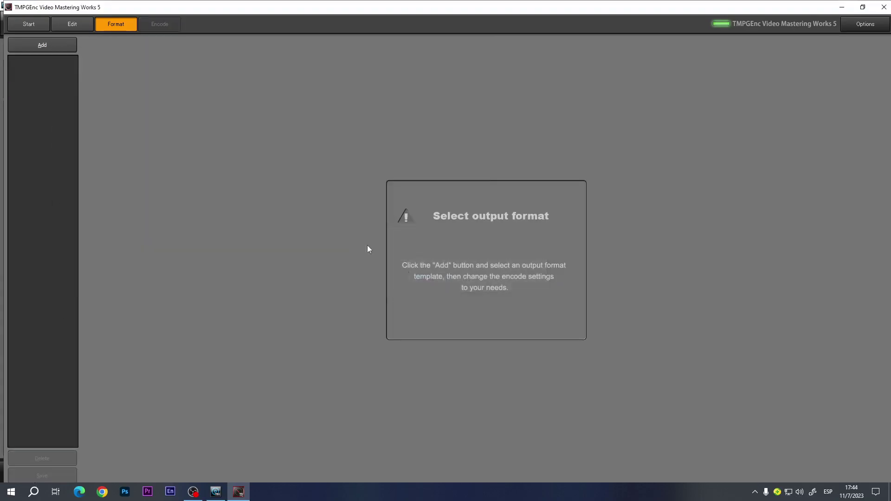
Step: Add the DVD-Video standard MPEG file output format with 16:9 specifications, keeping the default bitrate settings
click(76, 29)
click(121, 27)
click(365, 148)
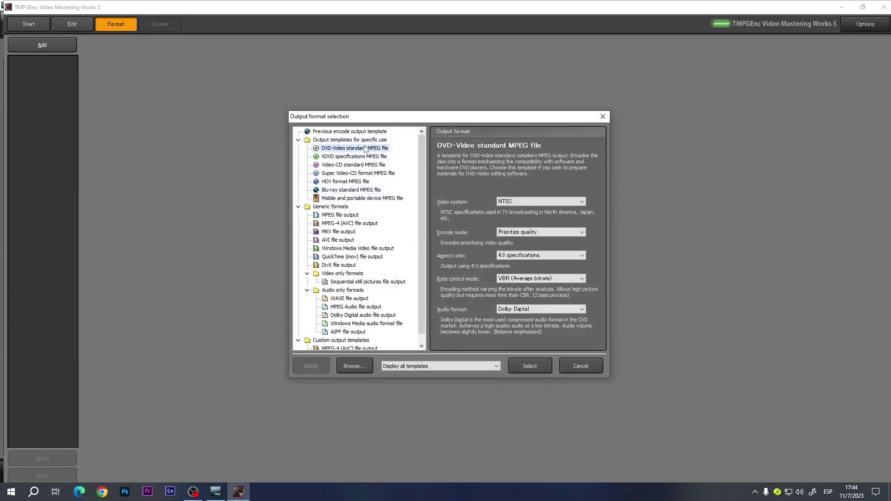
click(538, 255)
click(534, 269)
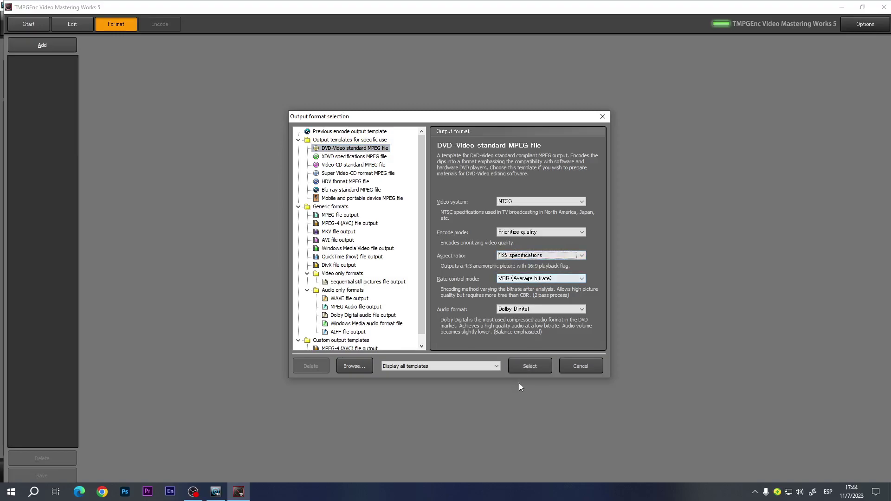
click(530, 366)
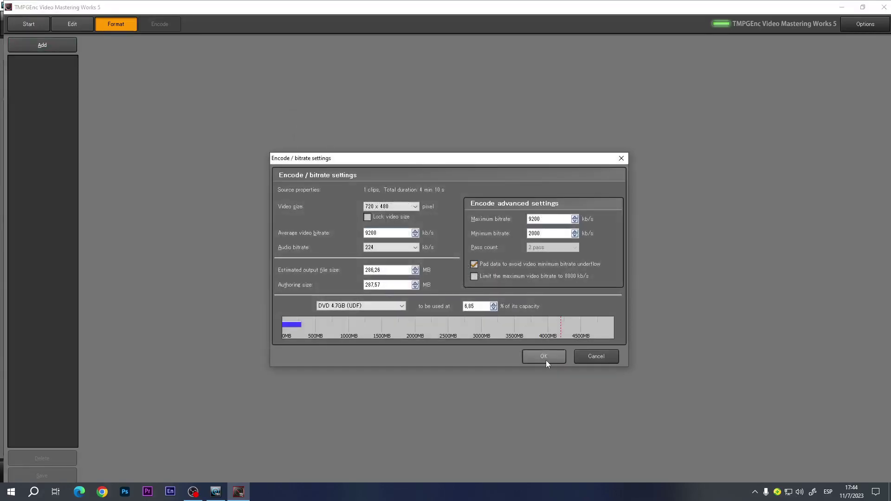
click(544, 358)
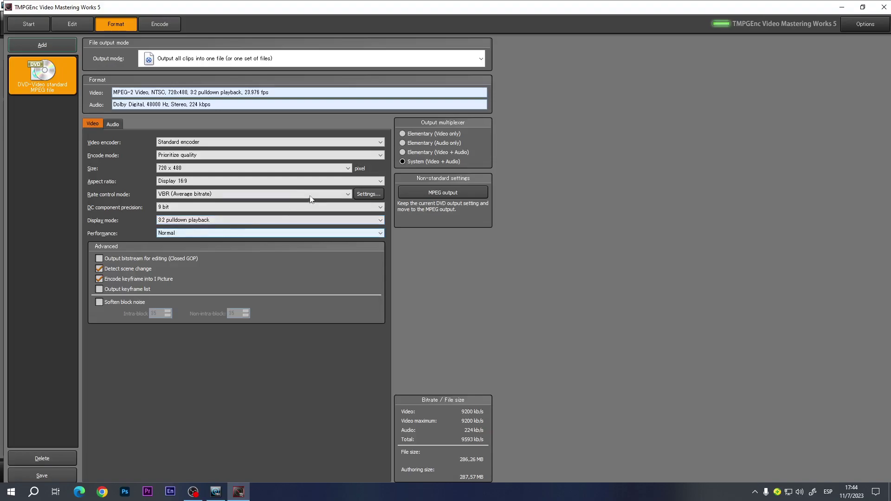
Step: Set the DVD output's multiplexer to Elementary (Video + Audio) and its Dolby Digital audio bitrate to 192 kb/s
click(435, 152)
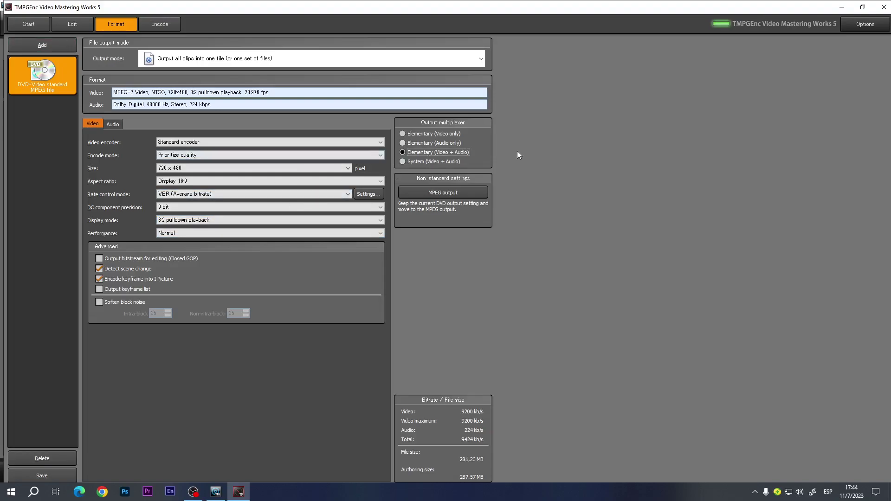
click(114, 124)
click(190, 198)
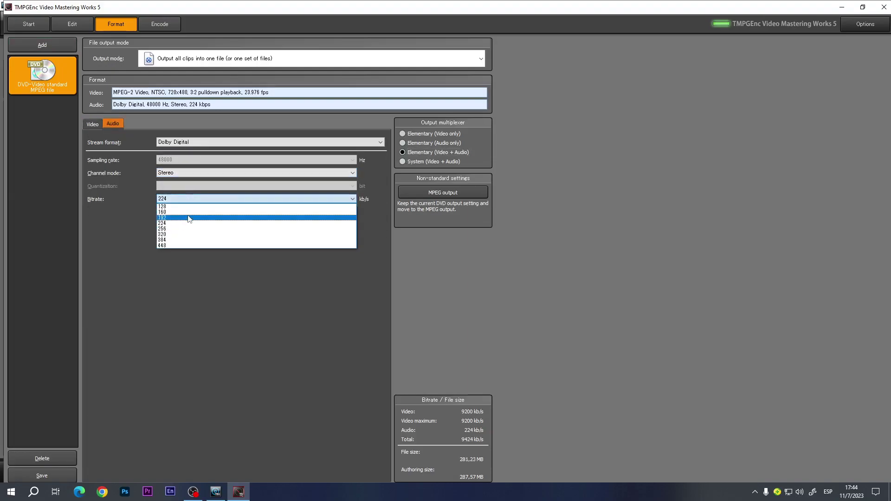
click(186, 206)
click(97, 125)
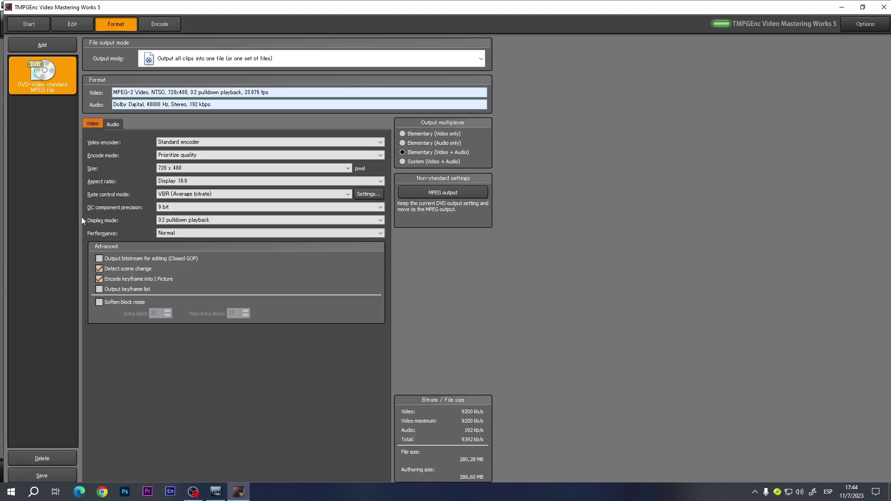
Step: Look at the clip details in TMPGEnc Authoring Works 4 and return to TMPGEnc Video Mastering Works 5
click(216, 492)
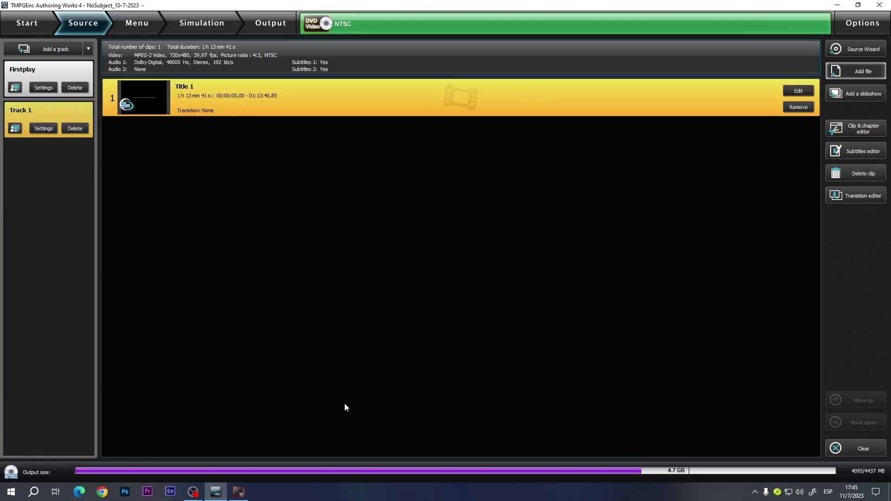
click(238, 492)
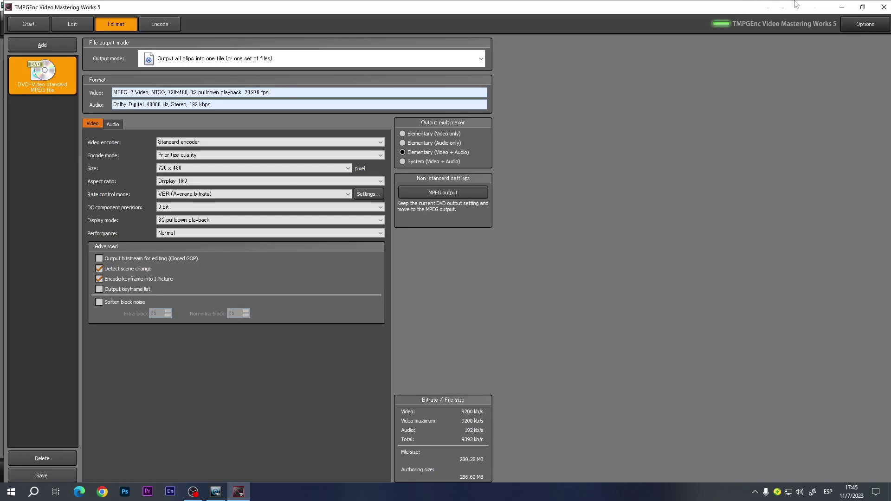
click(842, 7)
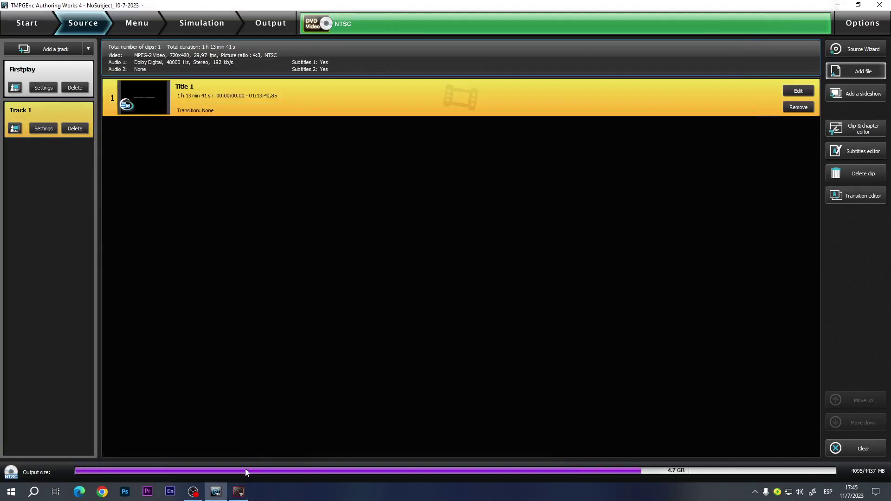
click(238, 491)
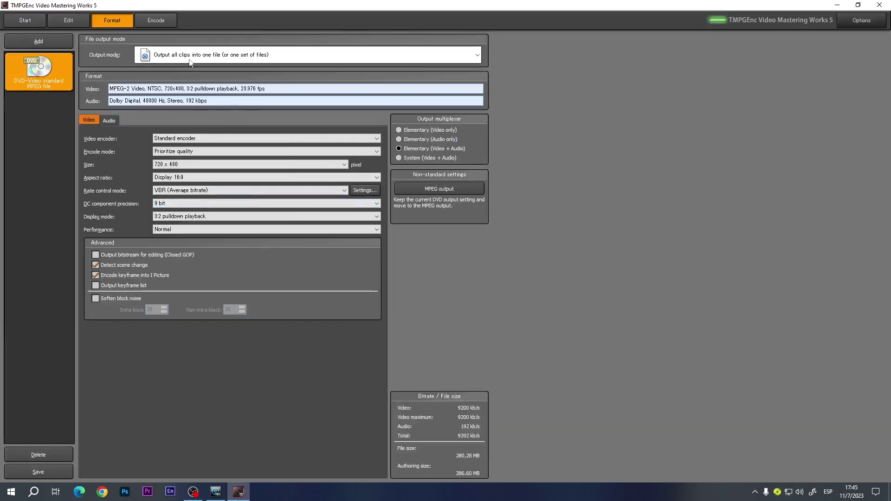
Step: Review the DVD output's video and audio settings, including the available audio stream formats, keeping Dolby Digital
click(110, 120)
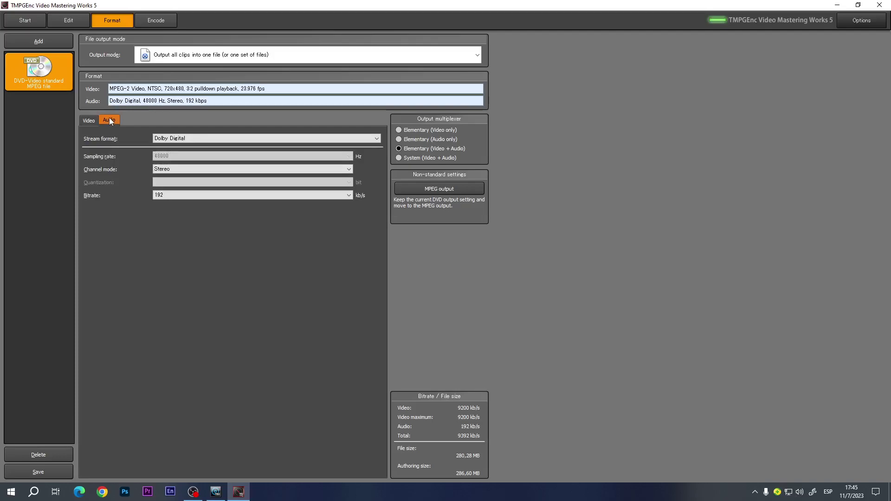
click(89, 121)
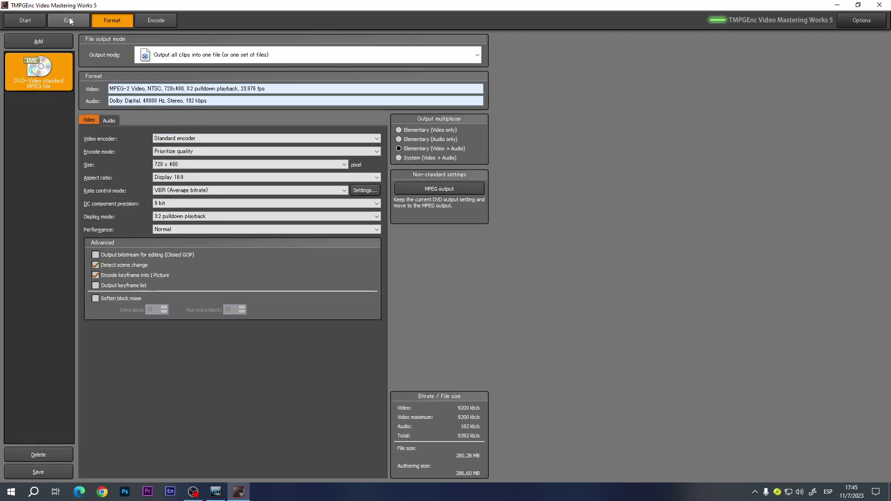
click(109, 120)
click(216, 139)
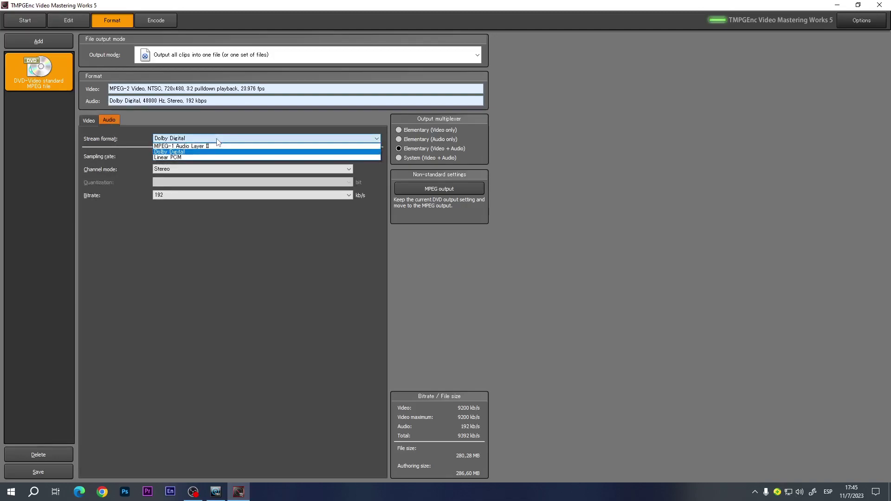
click(194, 151)
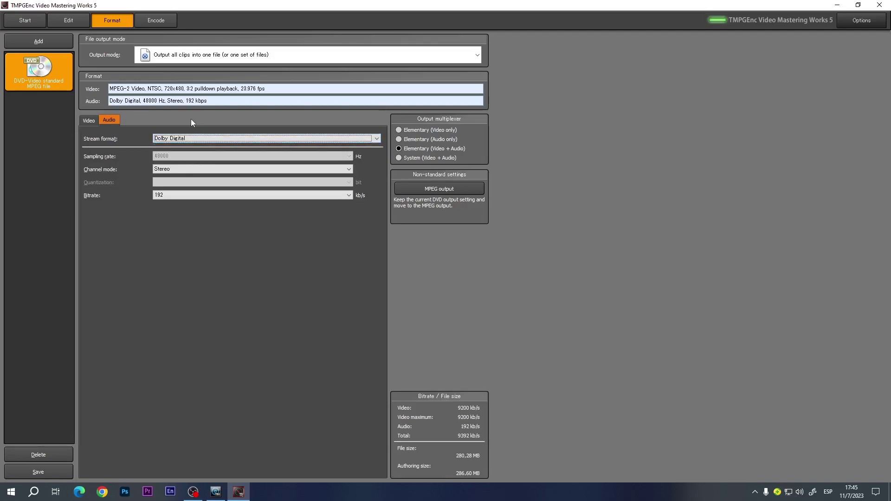
click(89, 121)
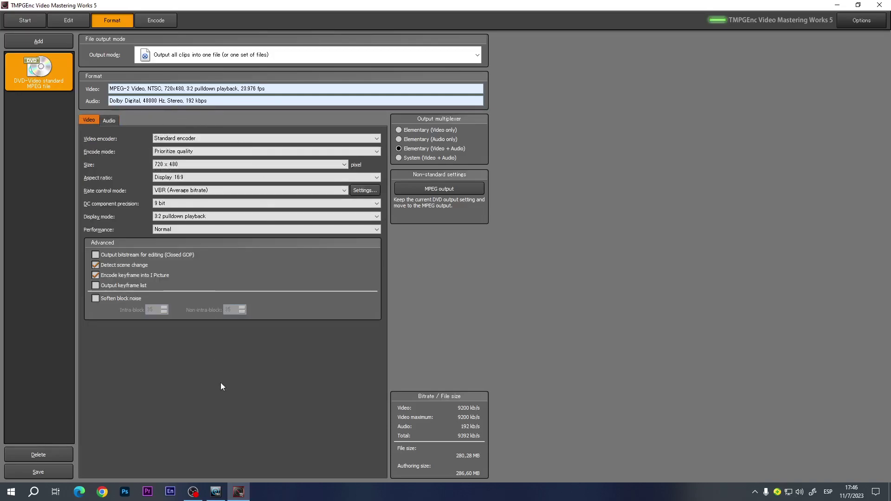
click(110, 121)
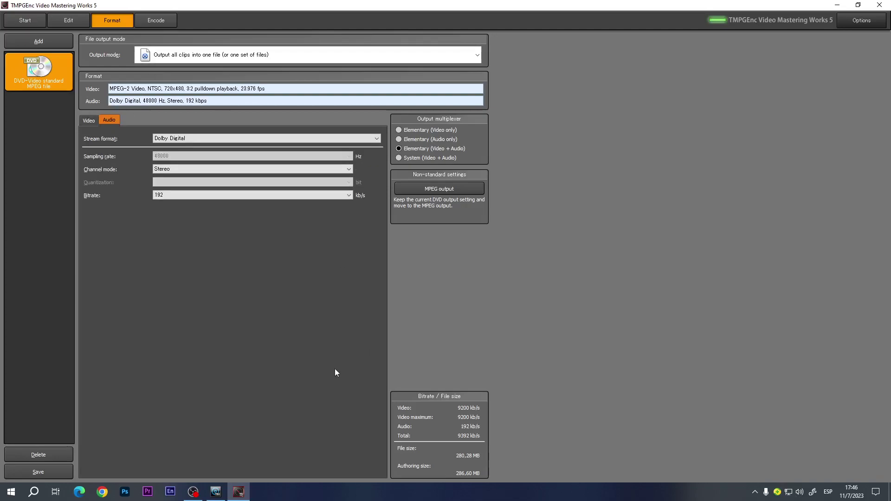
Step: In TMPGEnc Authoring Works 4, try re-encoding all videos in Track 1, check its video stream formats, and discard the changes
click(837, 5)
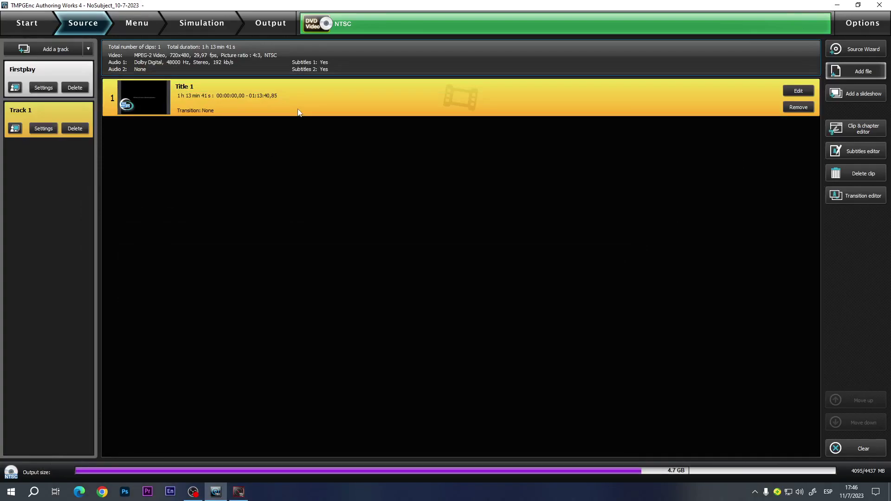
click(43, 128)
click(380, 119)
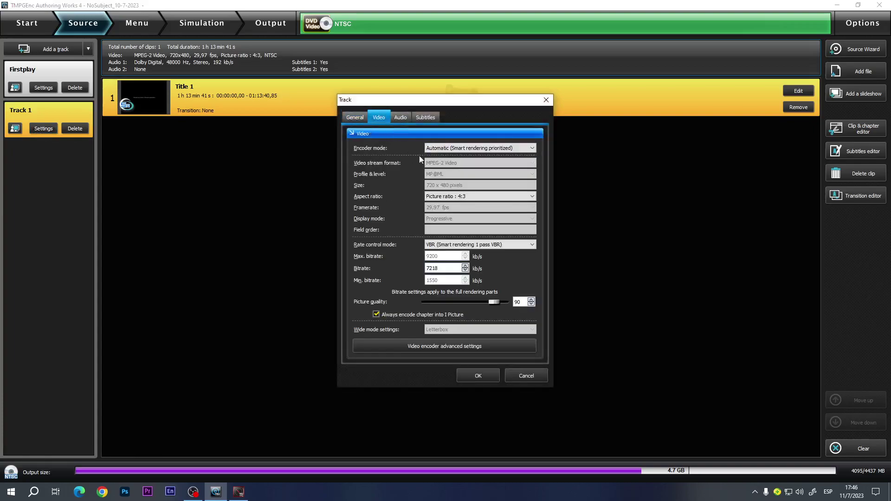
click(471, 149)
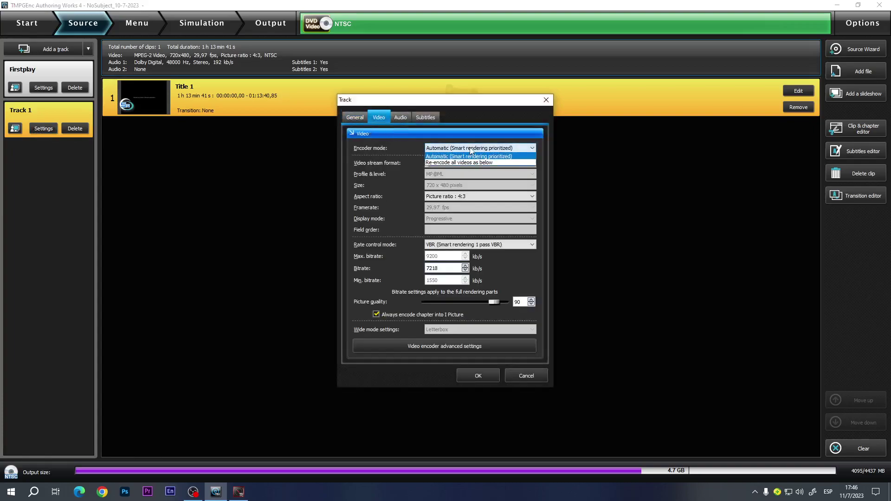
click(464, 163)
click(464, 165)
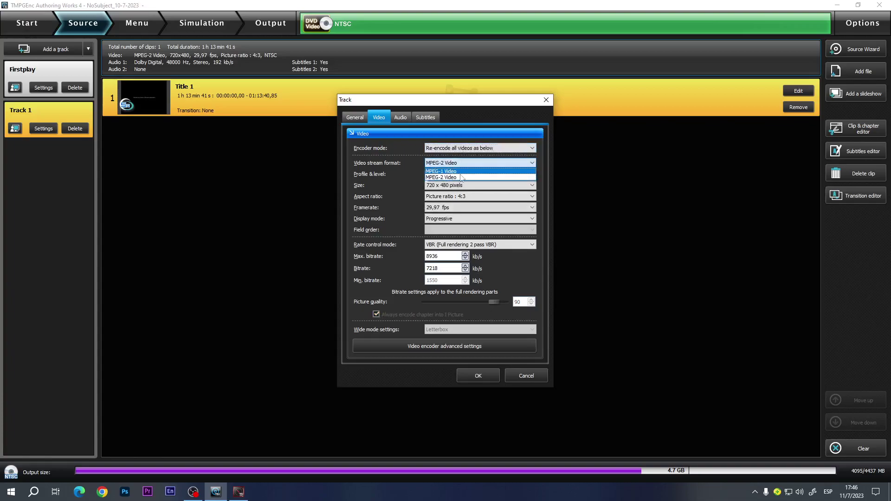
click(552, 107)
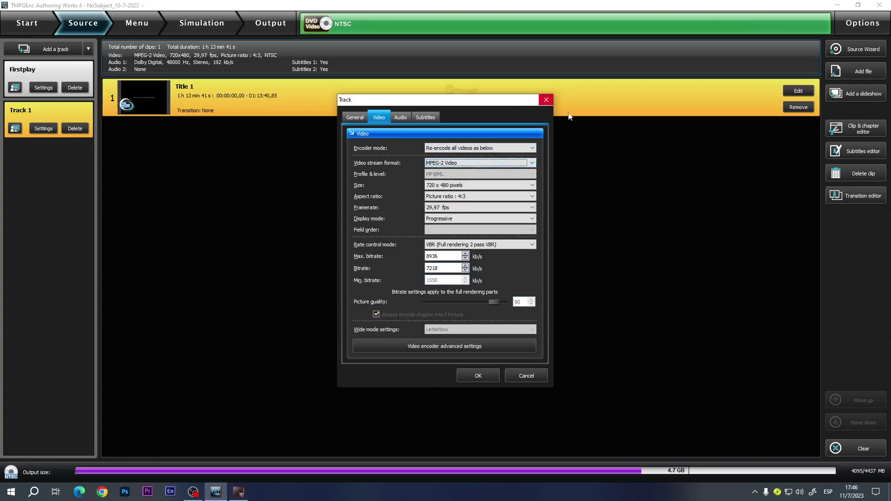
click(546, 99)
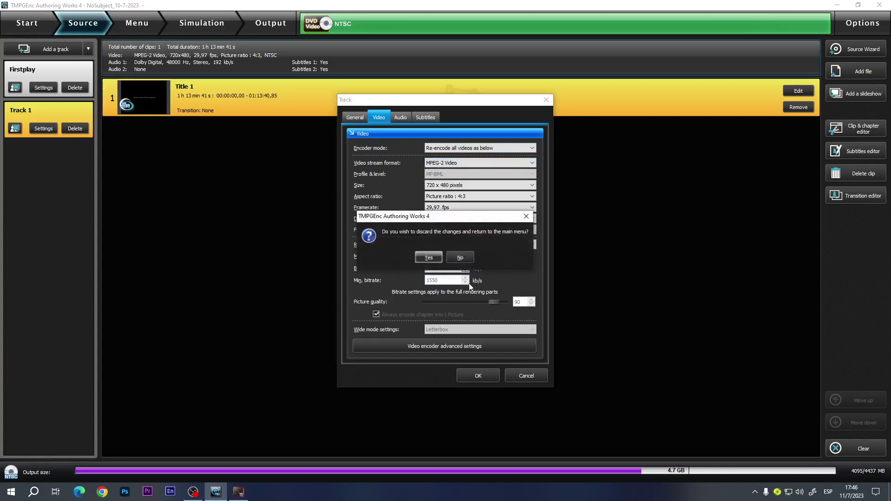
click(428, 258)
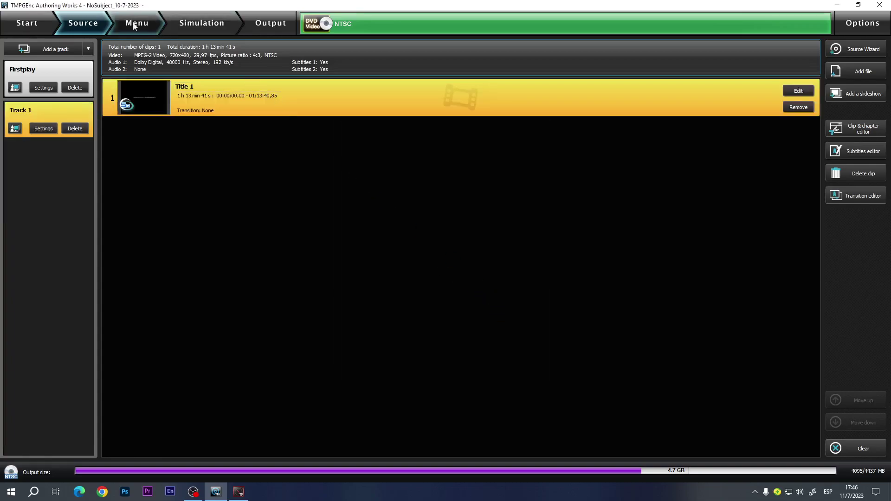
Step: Start a new authoring project using the Blu-ray BDMV NTSC (USA, Japan) output format
click(52, 24)
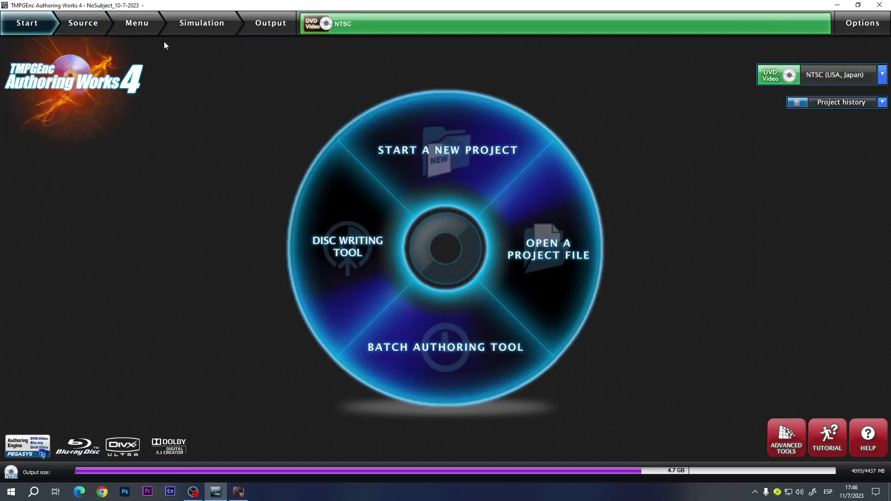
click(883, 74)
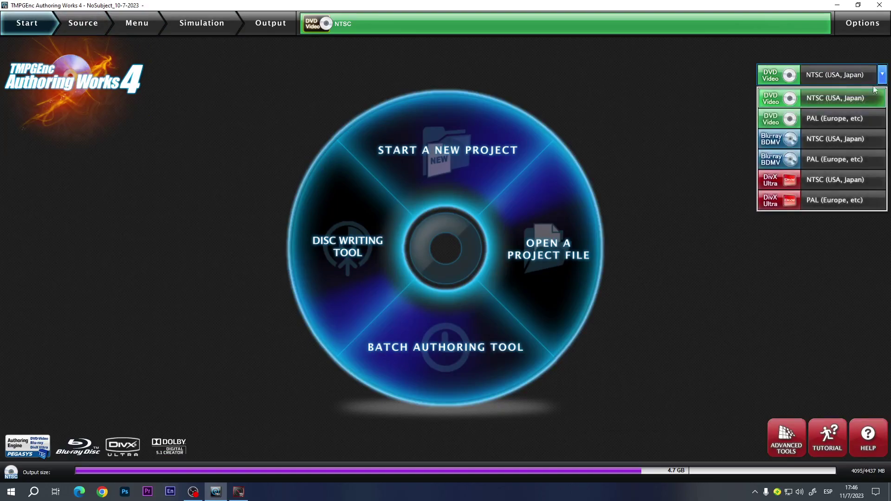
click(828, 139)
click(433, 261)
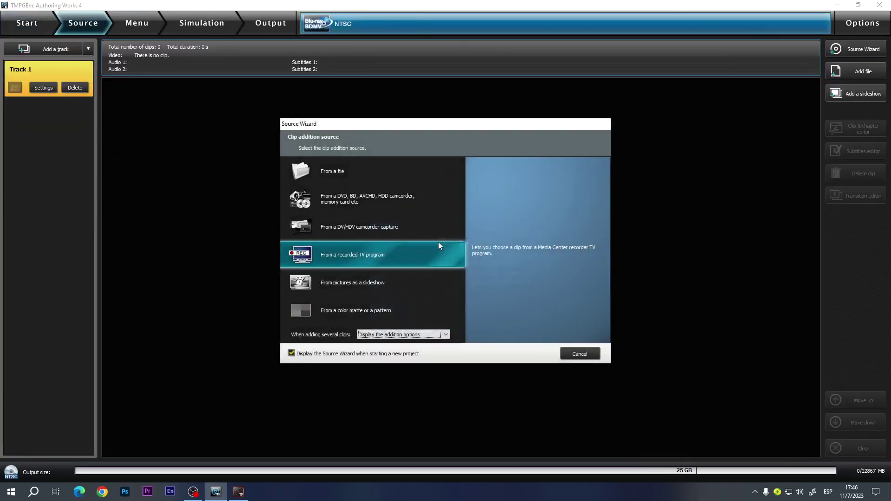
Step: Dismiss the Source Wizard and add Mi Intro 2020.mp4 from the Videos folder as a clip in Track 1
click(579, 355)
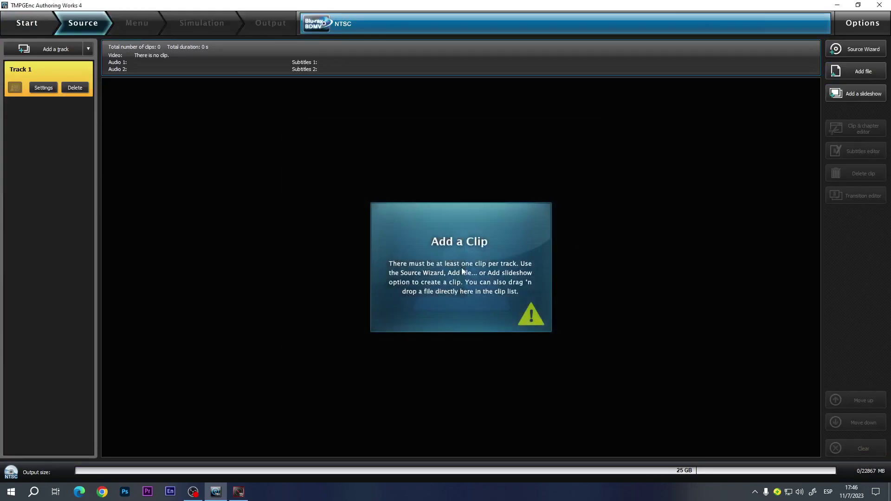
click(48, 72)
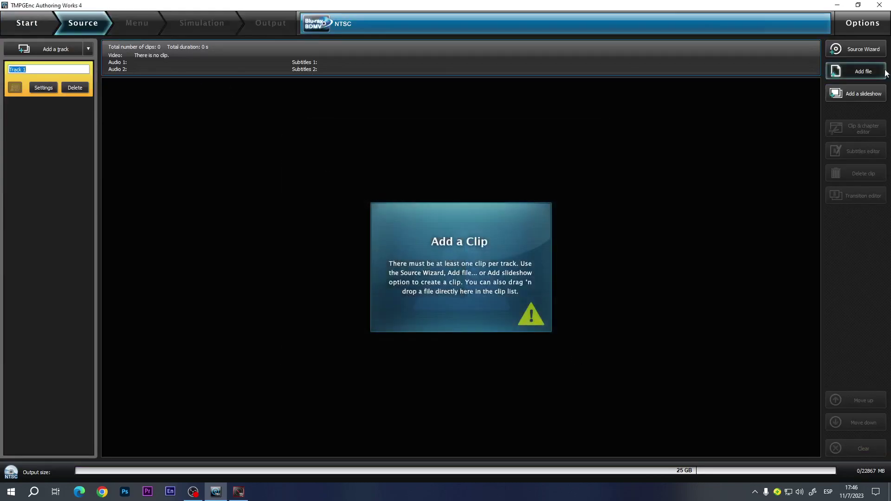
click(862, 71)
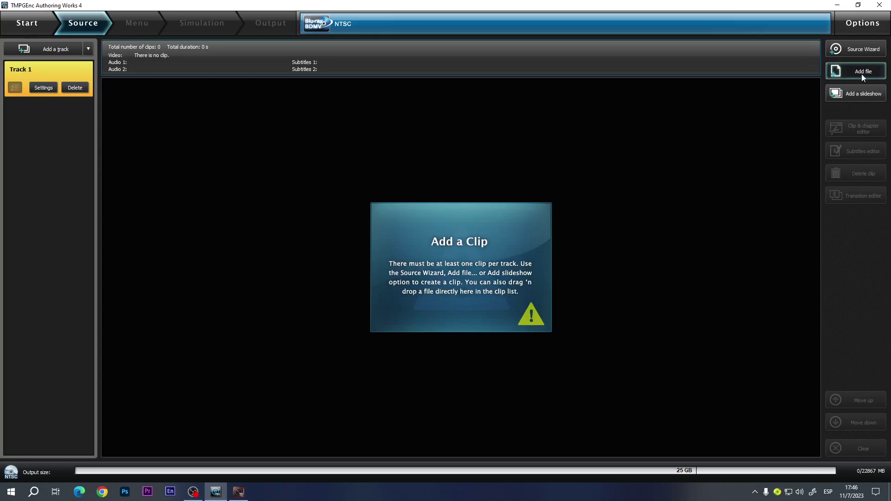
click(862, 74)
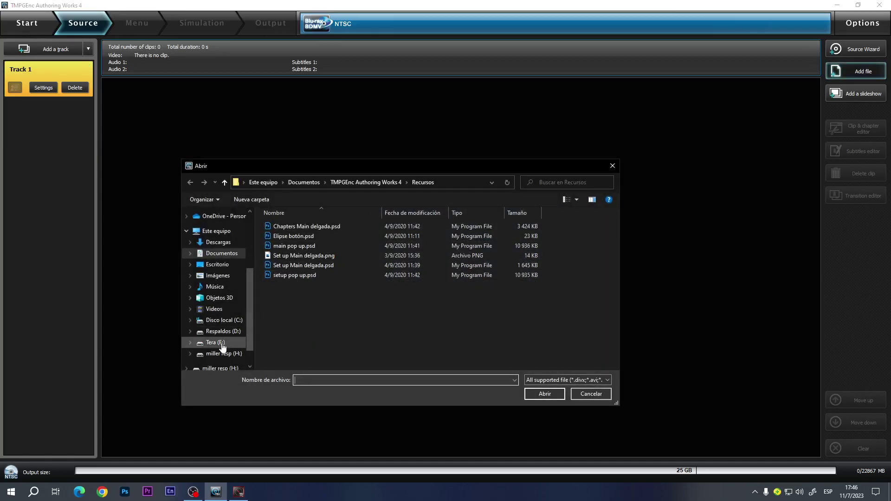
click(222, 309)
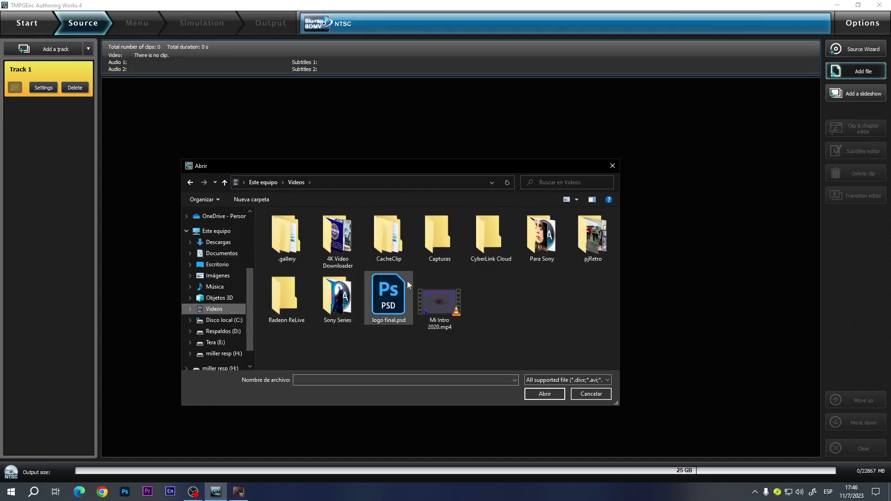
click(435, 302)
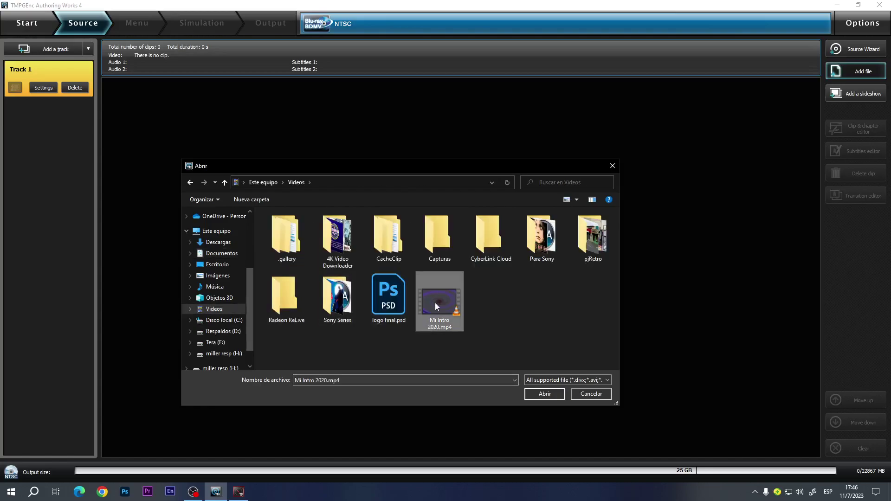
click(539, 394)
click(459, 219)
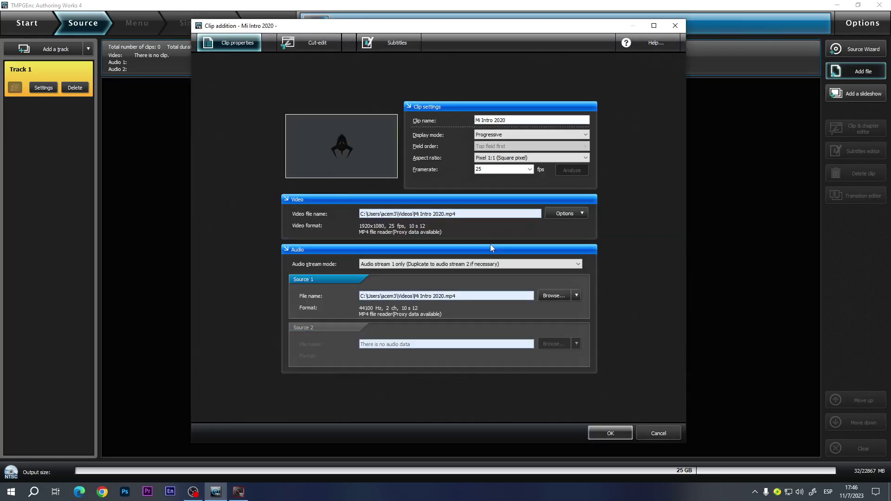
click(610, 434)
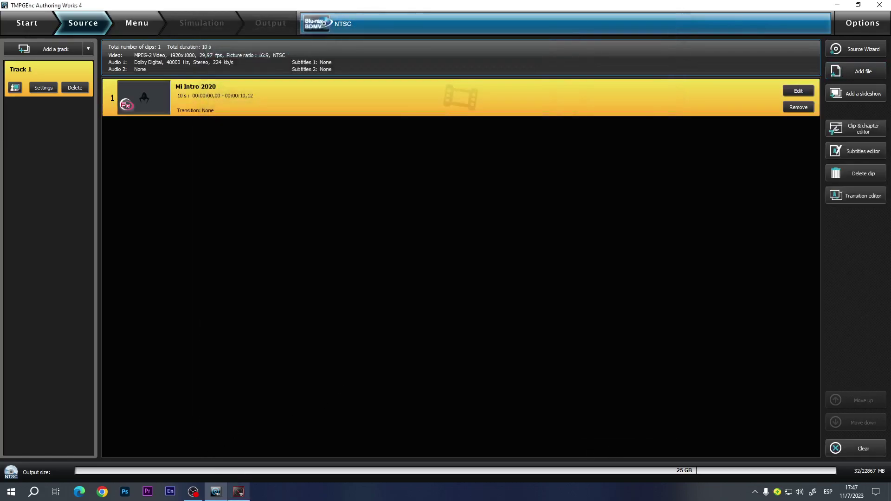
Step: Try setting Track 1's video encoder mode to Re-encode all videos as below and check the available video stream formats
mouse_move(238, 492)
mouse_move(239, 448)
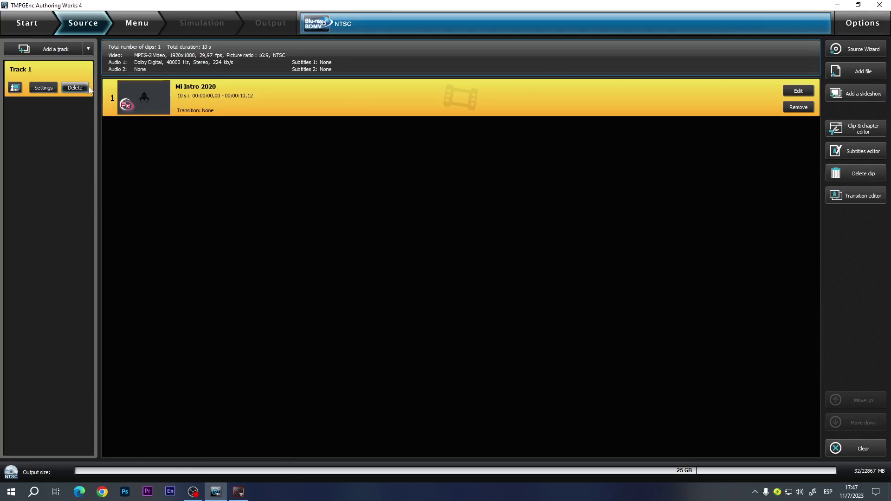
click(51, 89)
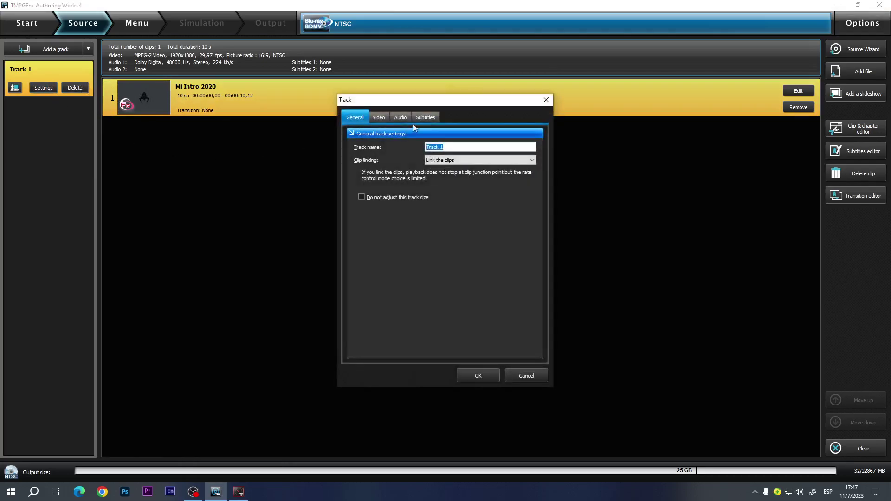
click(383, 119)
click(455, 148)
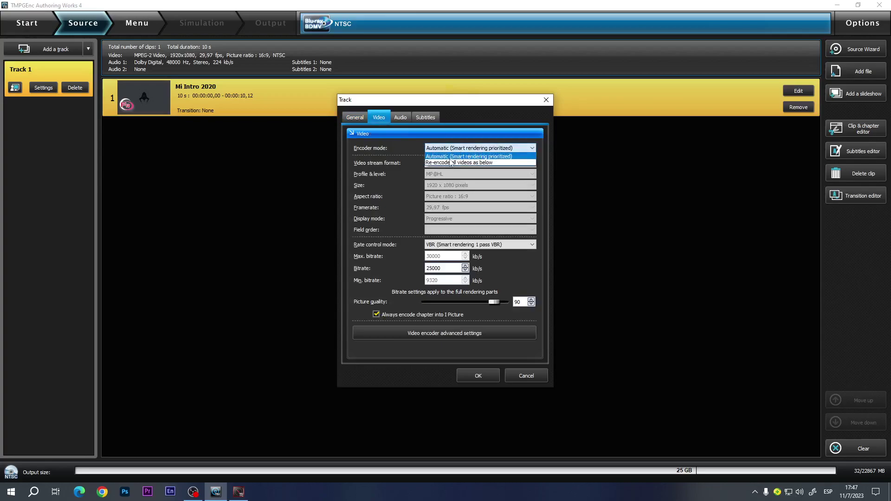
click(450, 162)
click(450, 165)
click(465, 164)
click(462, 163)
click(461, 165)
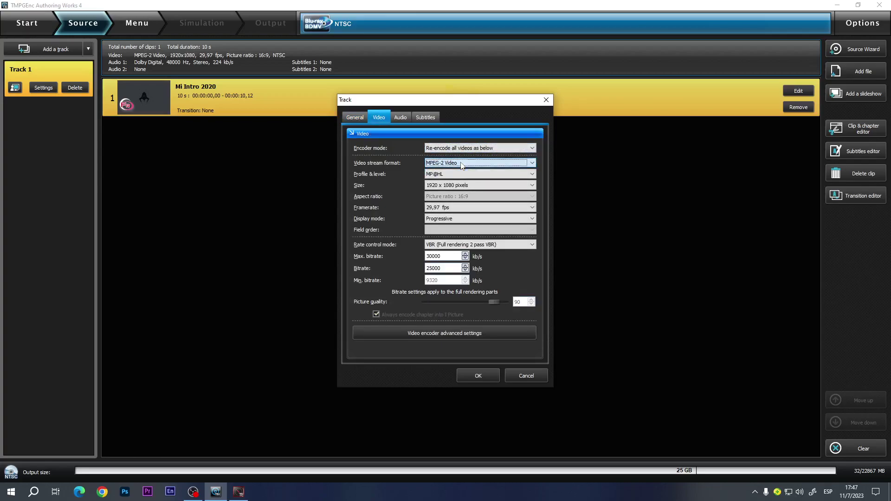
click(460, 165)
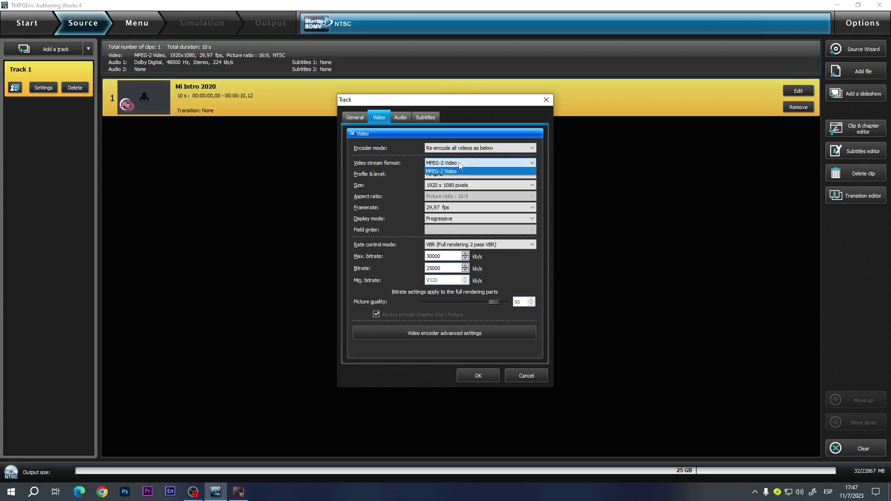
click(460, 164)
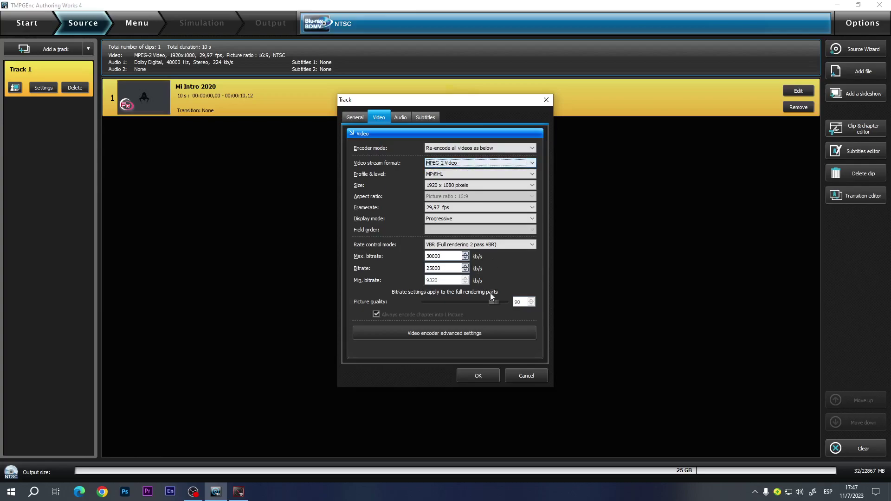
Step: Try setting Audio 1 to Re-encode all as below, check its stream formats, and discard the track changes
click(406, 117)
click(463, 149)
click(463, 149)
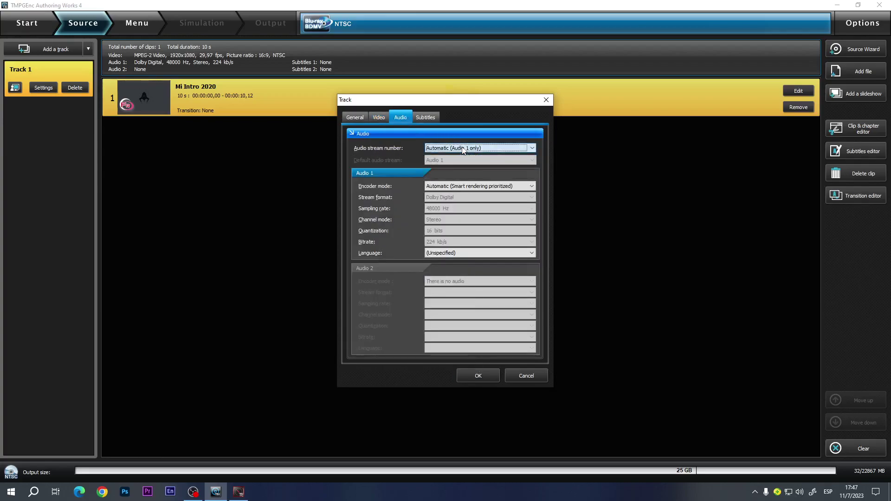
click(466, 186)
click(467, 207)
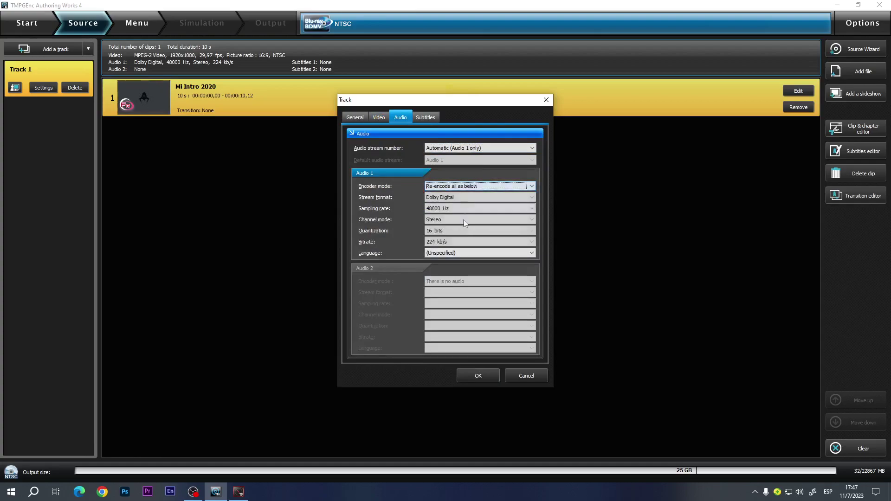
click(460, 254)
click(459, 253)
click(466, 197)
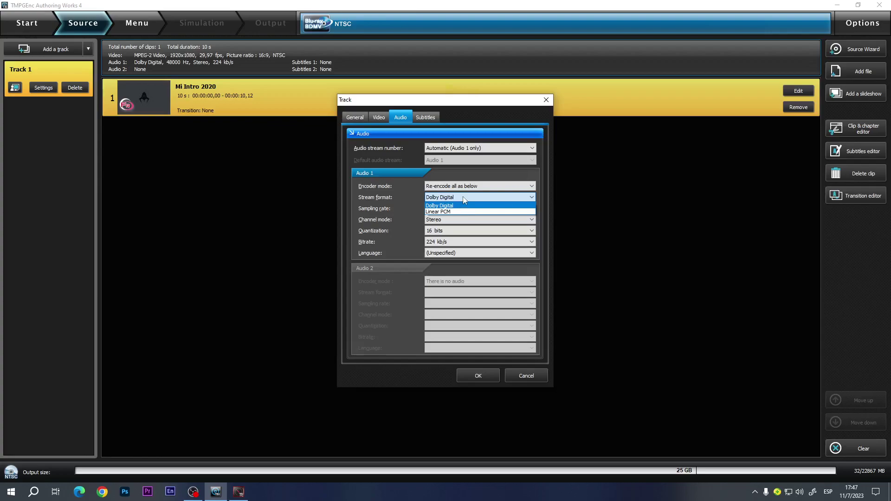
click(465, 198)
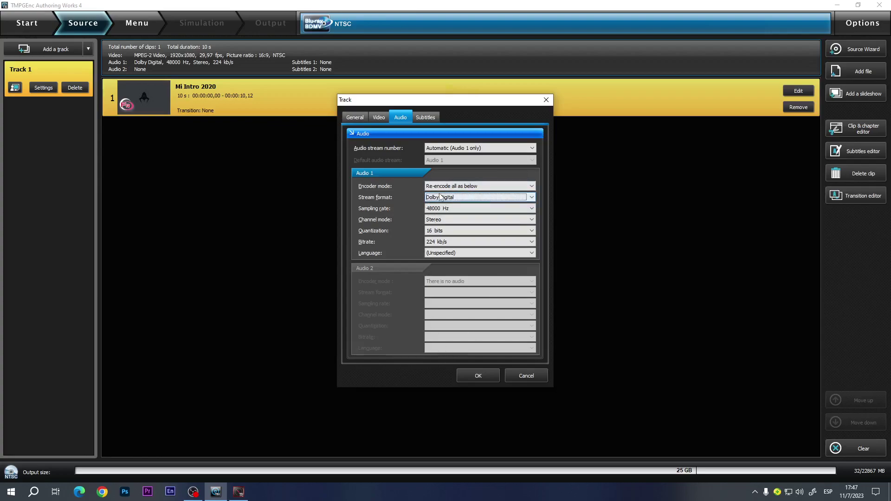
click(547, 99)
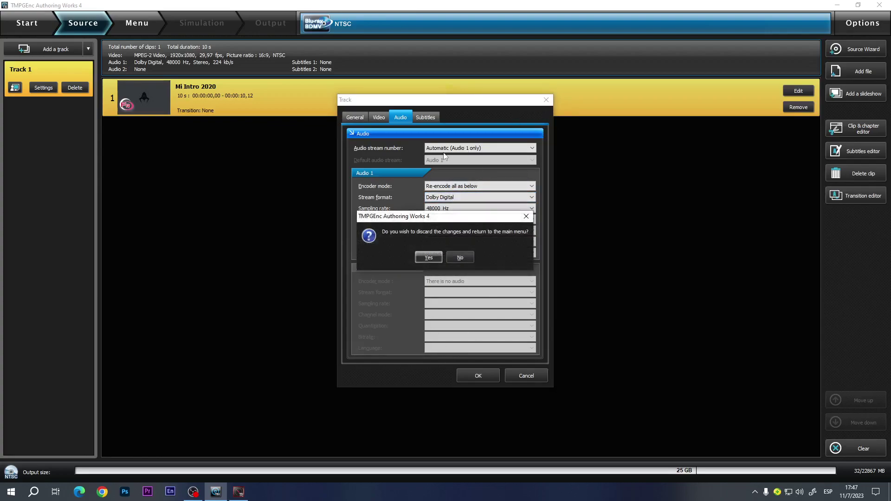
click(425, 259)
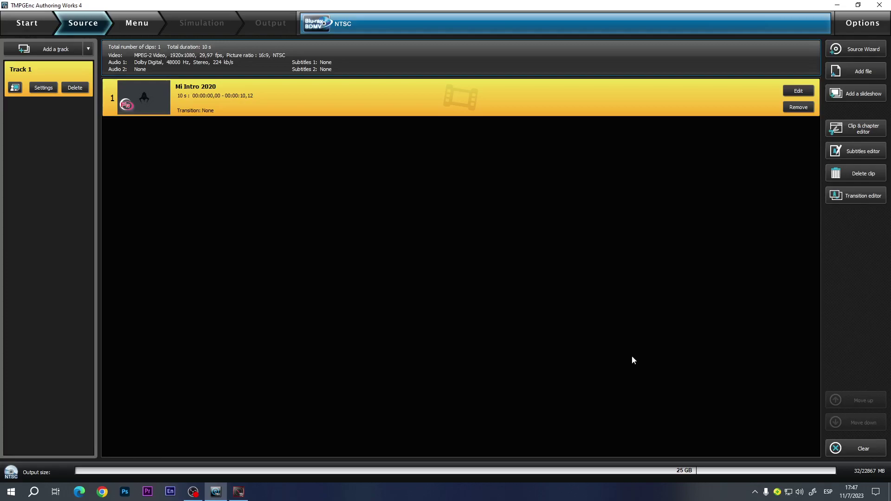
Step: Look at the DVD audio settings in TMPGEnc Video Mastering Works 5, then minimize it to return to TMPGEnc Authoring Works 4
click(237, 493)
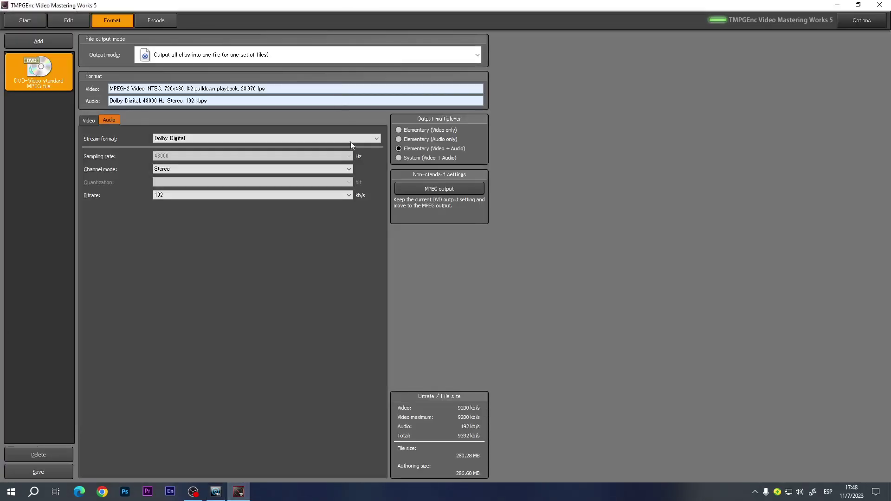
click(837, 5)
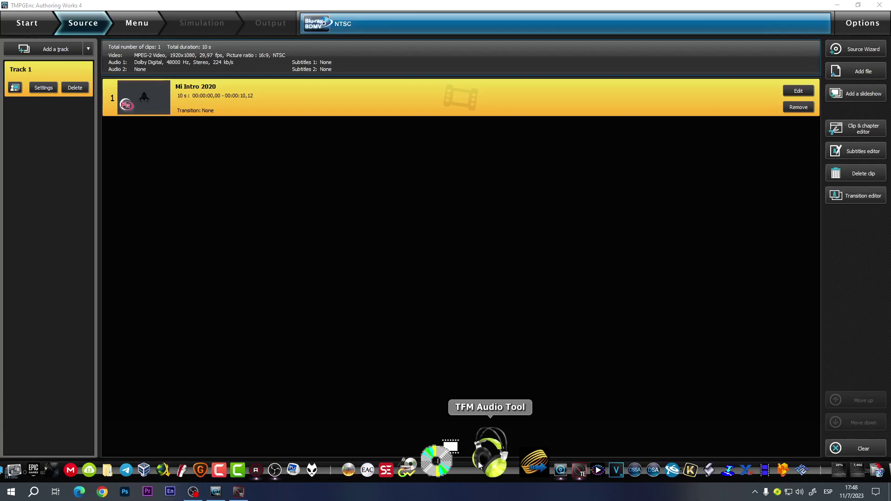
mouse_move(478, 461)
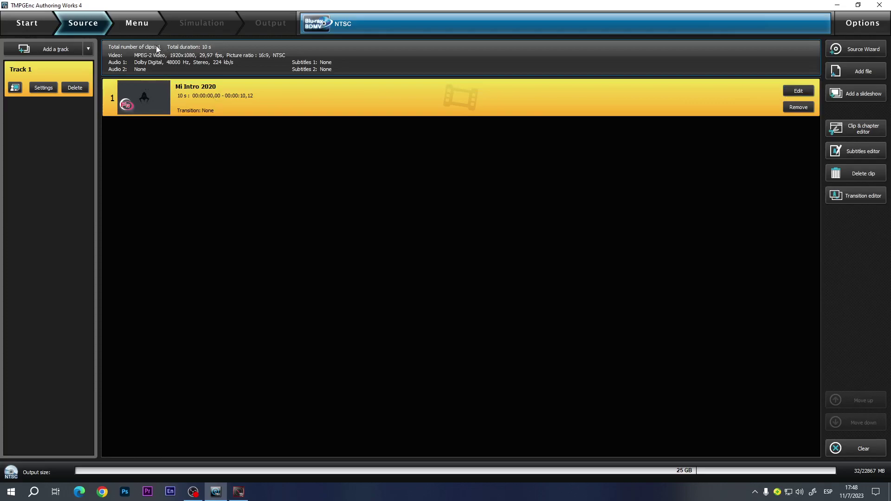
Step: Try the Bilingual and Multi-audio stream modes in the Mi Intro 2020 clip's properties, then discard the changes
double_click(336, 106)
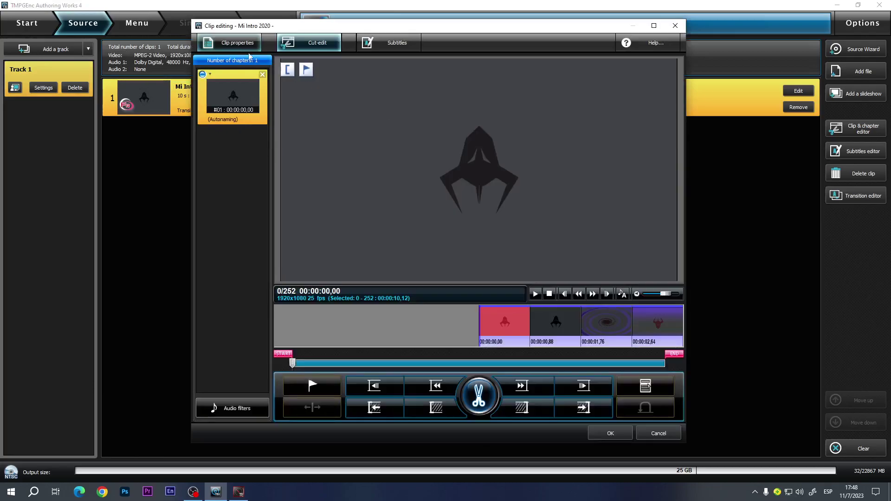
click(260, 42)
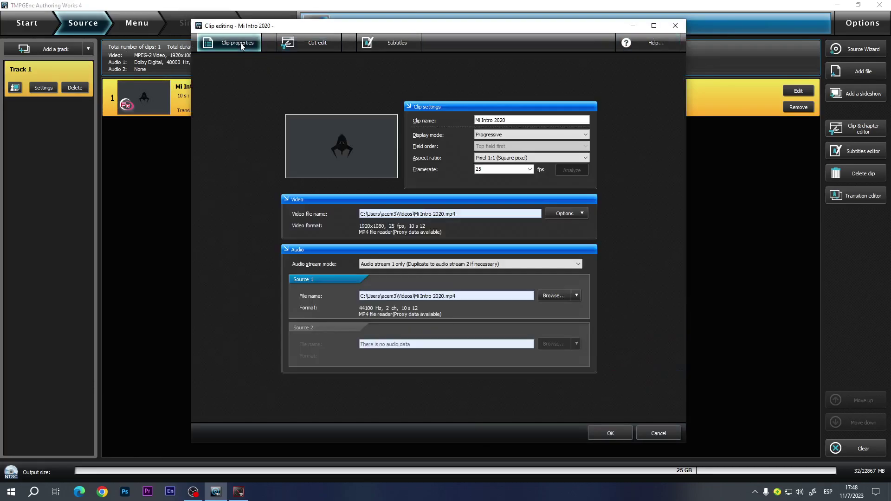
click(578, 264)
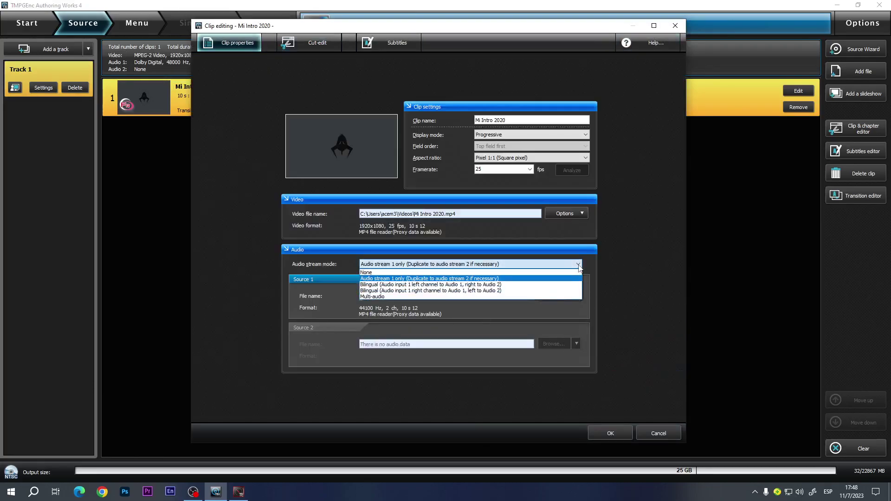
click(494, 286)
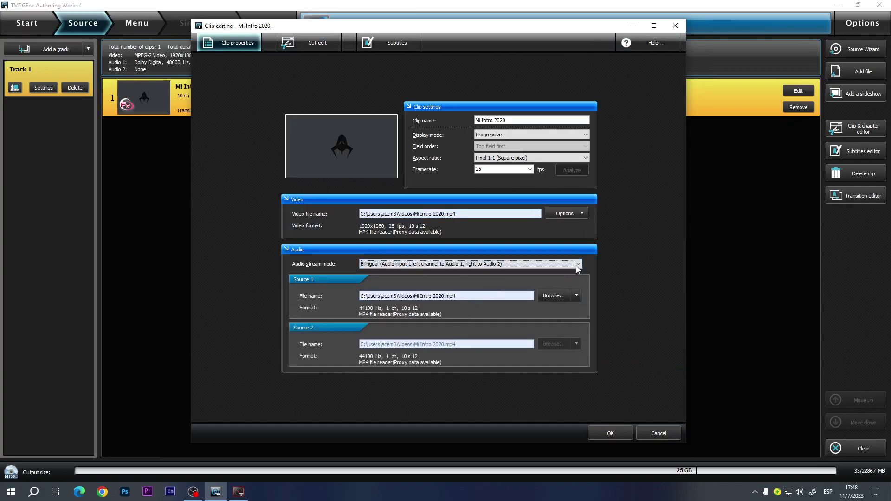
click(520, 264)
click(483, 297)
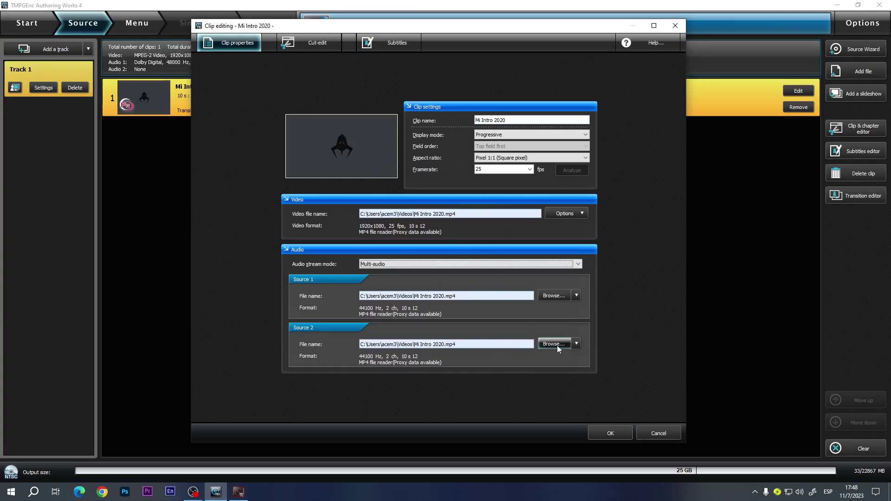
click(676, 26)
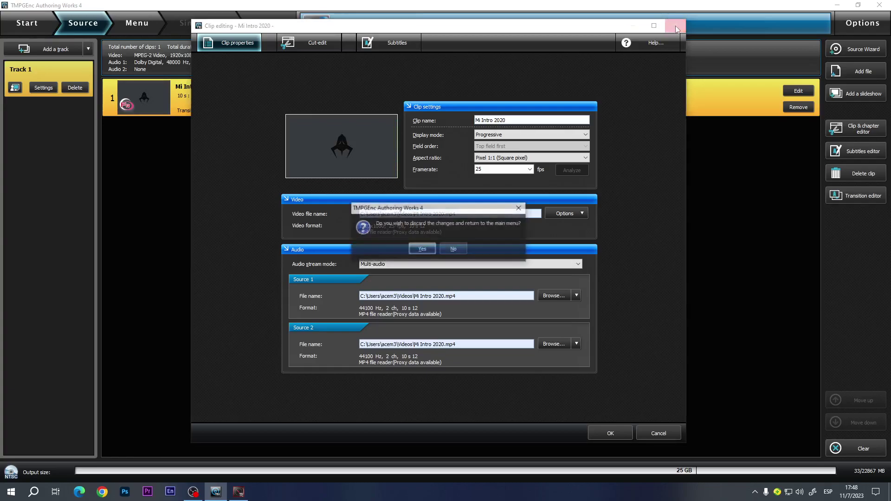
click(429, 252)
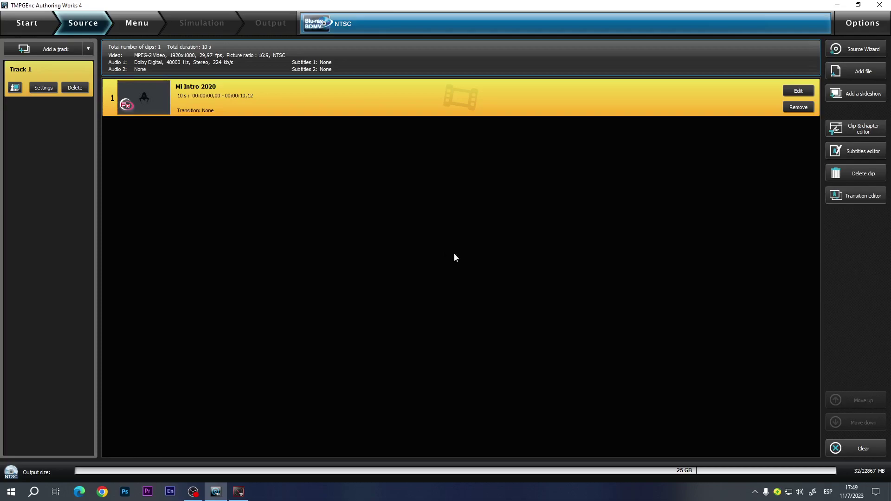
Step: View the Mi Intro 2020 clip's cut-edit screen at full size and close the clip editor
double_click(600, 95)
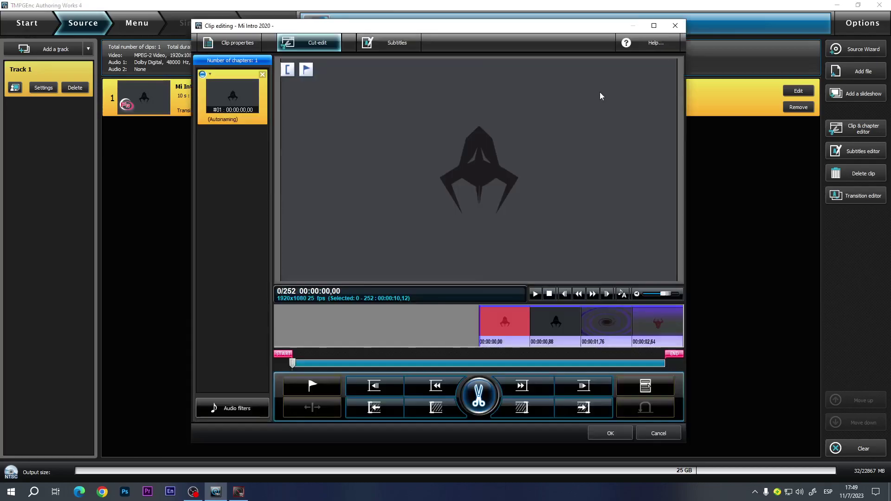
click(654, 25)
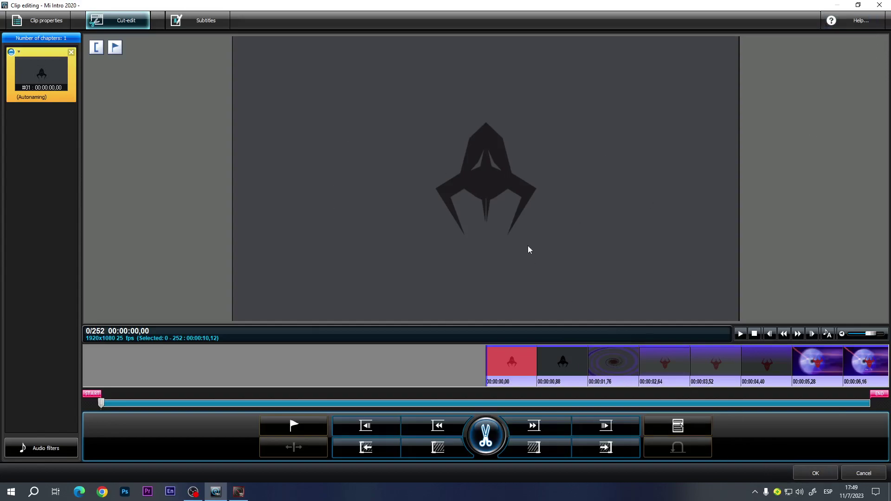
click(878, 7)
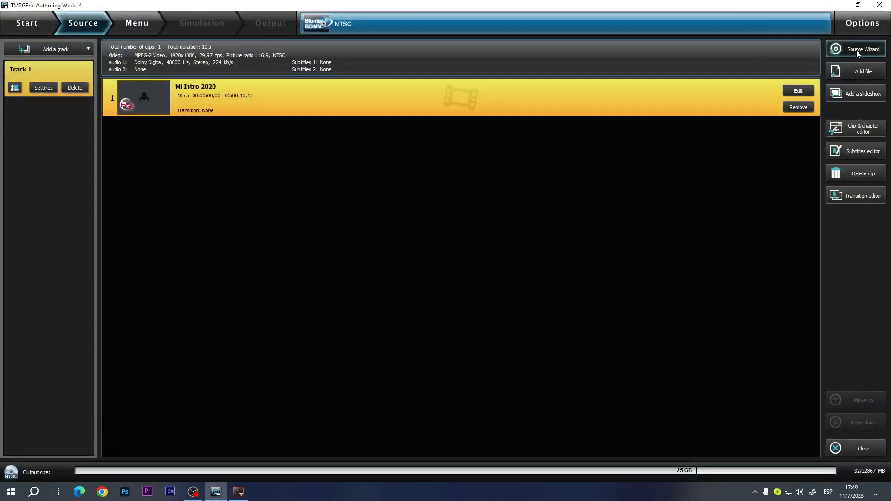
Step: Leave the source clip list and return to the project start screen
click(860, 30)
click(724, 175)
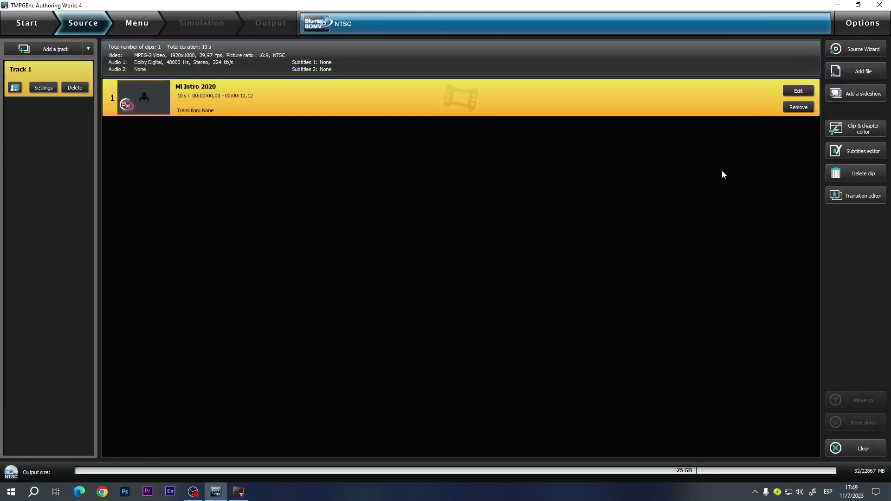
click(37, 21)
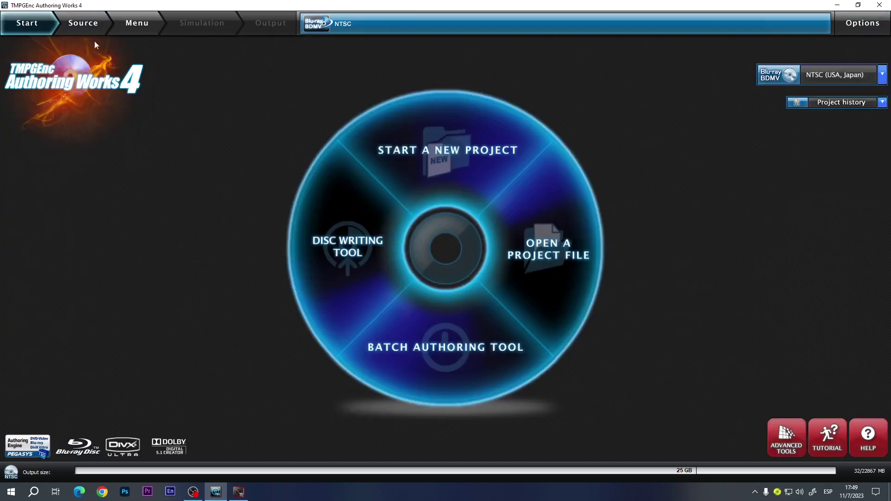
click(883, 102)
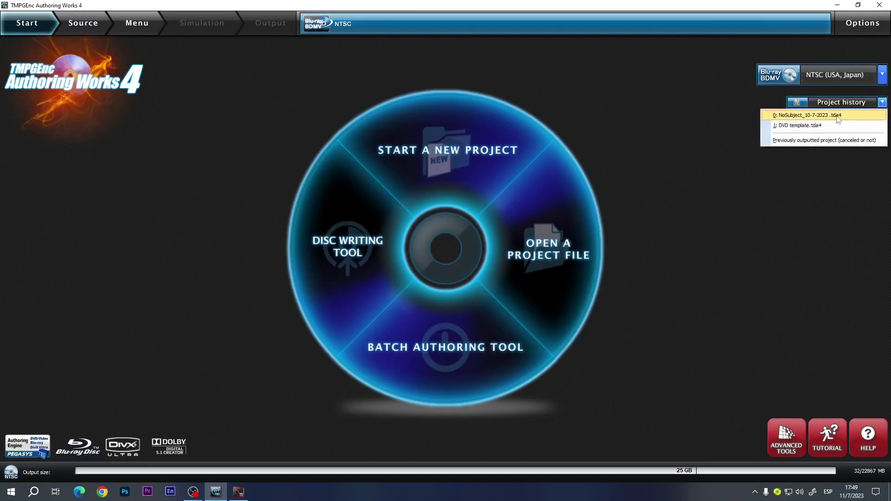
click(832, 124)
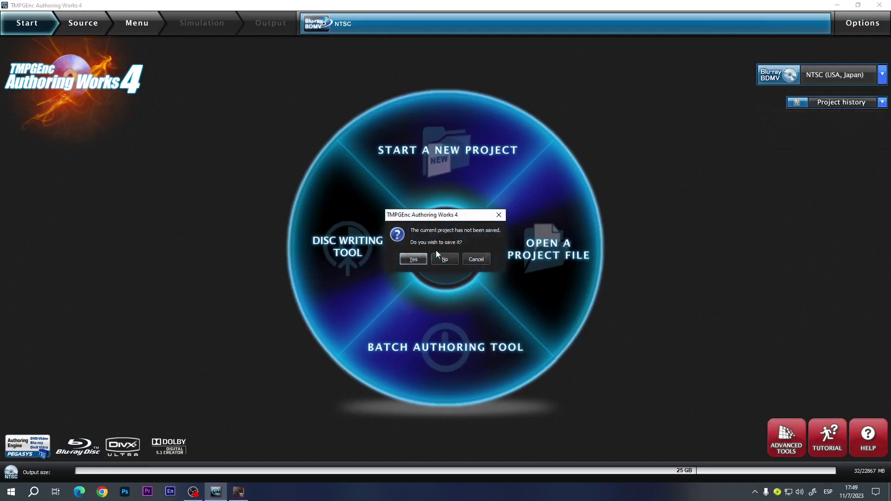
click(413, 261)
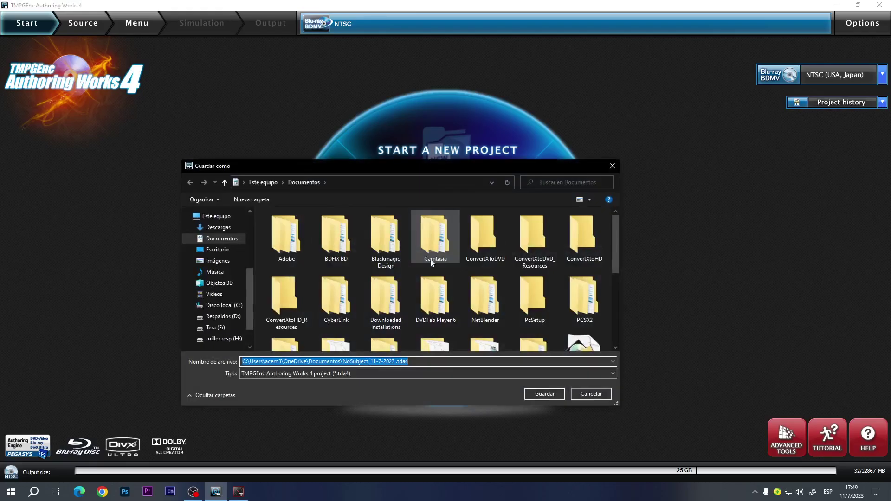
click(601, 394)
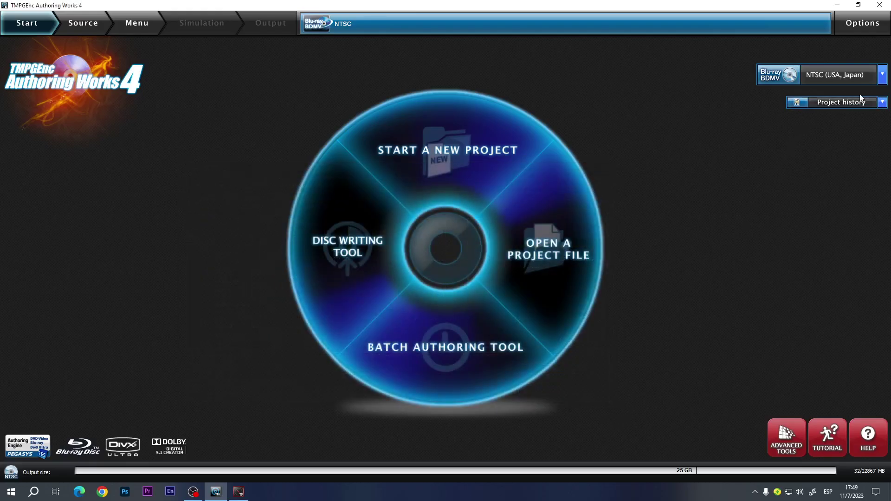
Step: Change the project format to DVD Video NTSC without saving the current project, dismiss the Source Wizard and return to the start screen
click(883, 79)
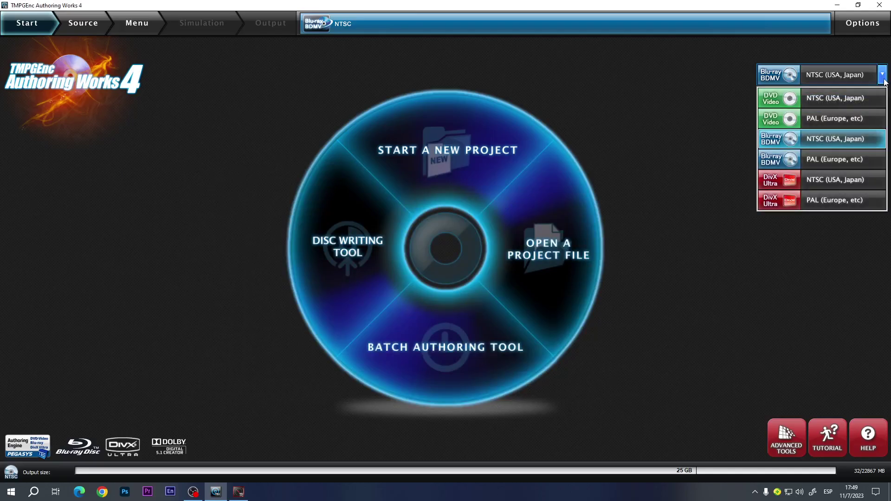
click(844, 102)
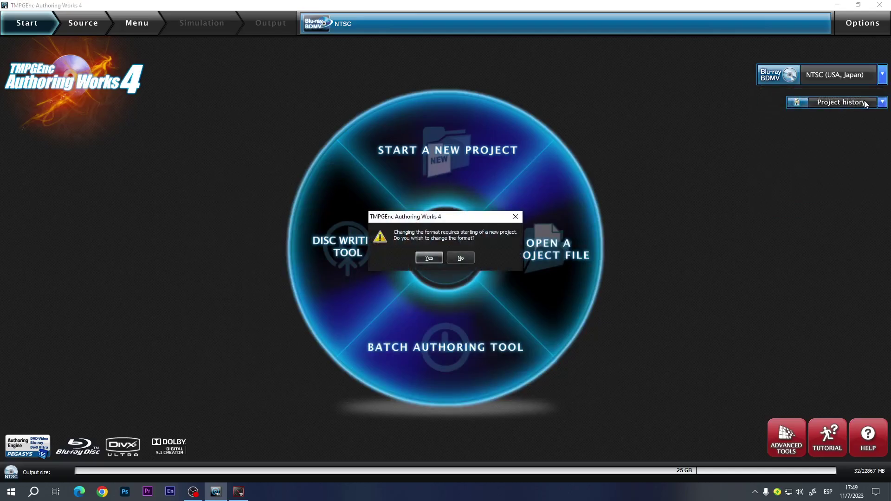
click(431, 259)
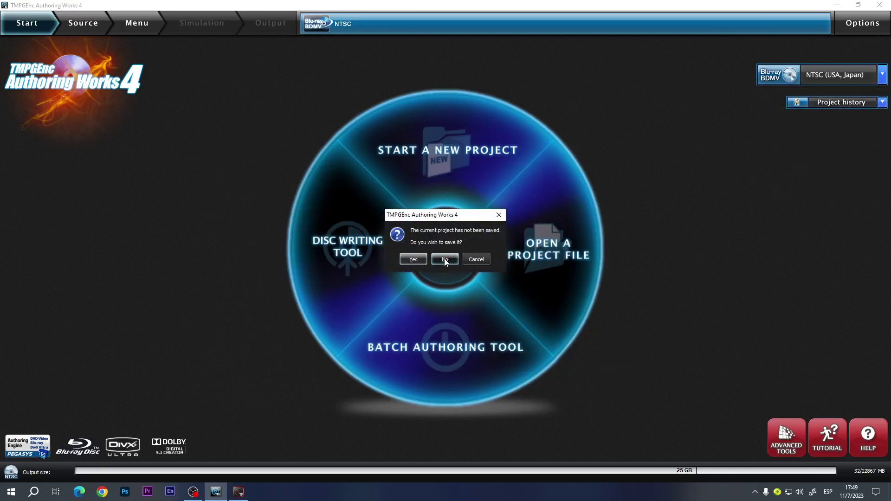
click(448, 258)
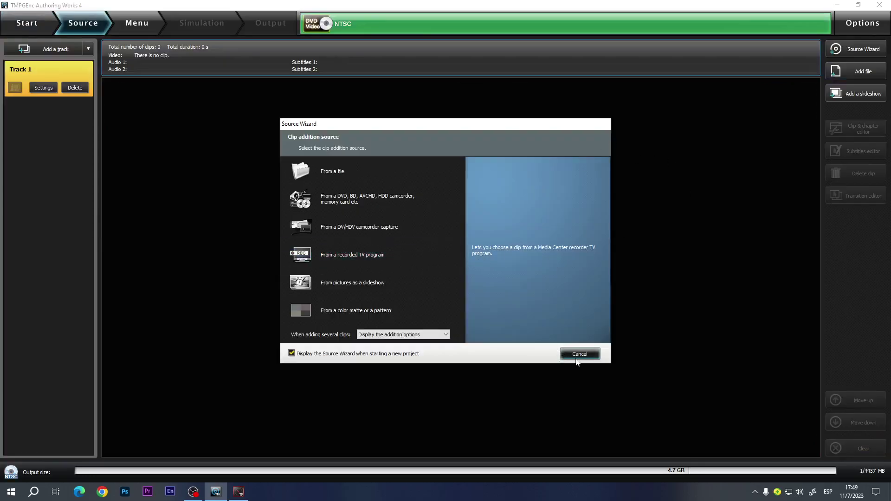
click(593, 354)
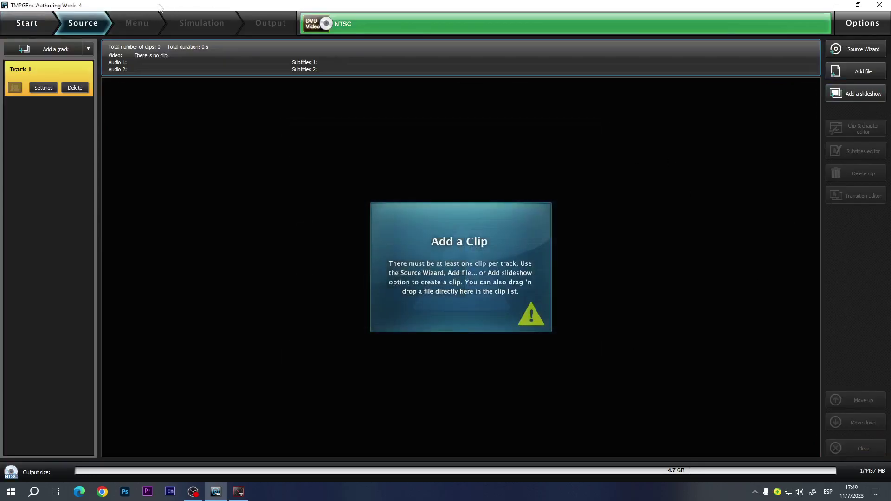
click(29, 24)
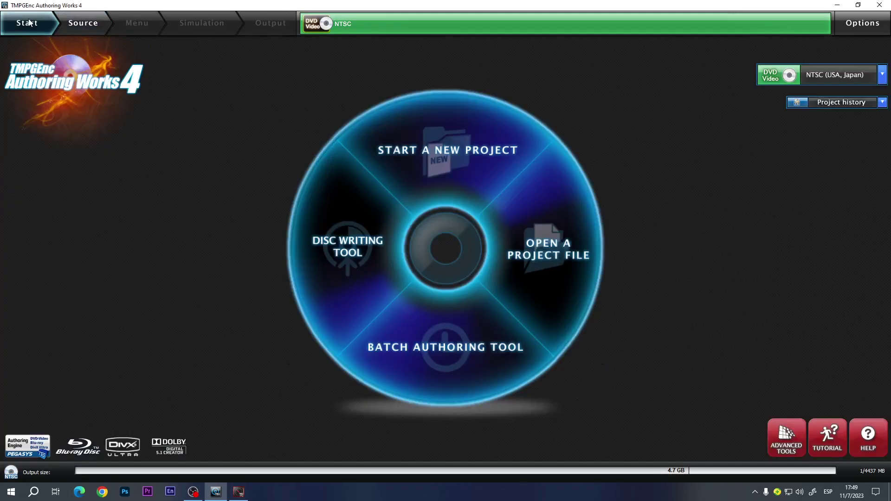
Step: Open the recent project NoSubject_10-7-2023.tda4 from the project history
click(883, 103)
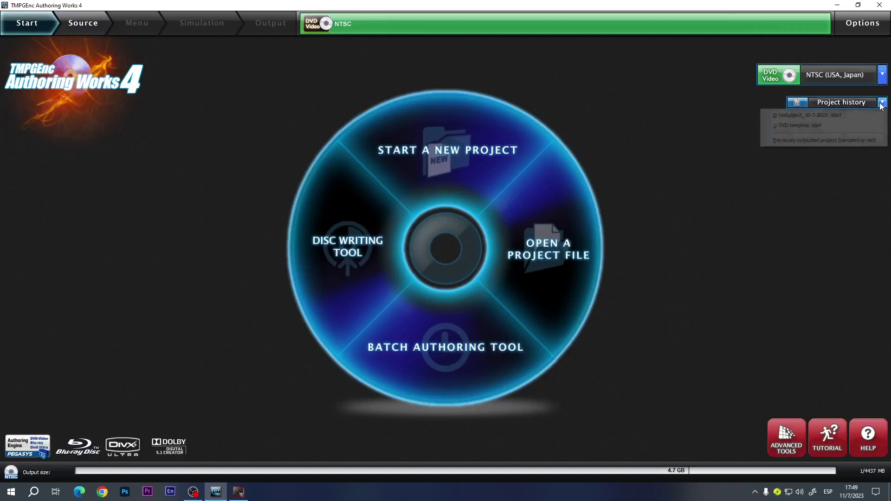
click(825, 116)
click(485, 261)
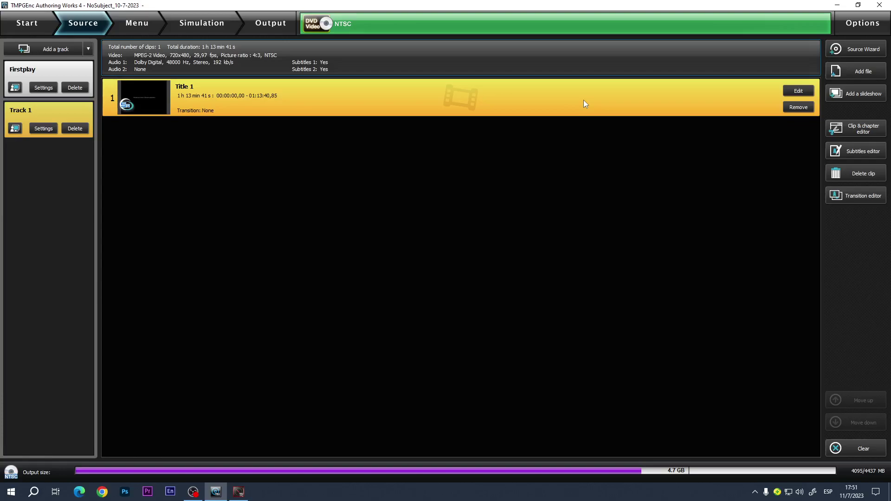
Step: Look at the Source Wizard's drive and folder options for adding clips from a DVD, BD or camcorder, then cancel
click(875, 50)
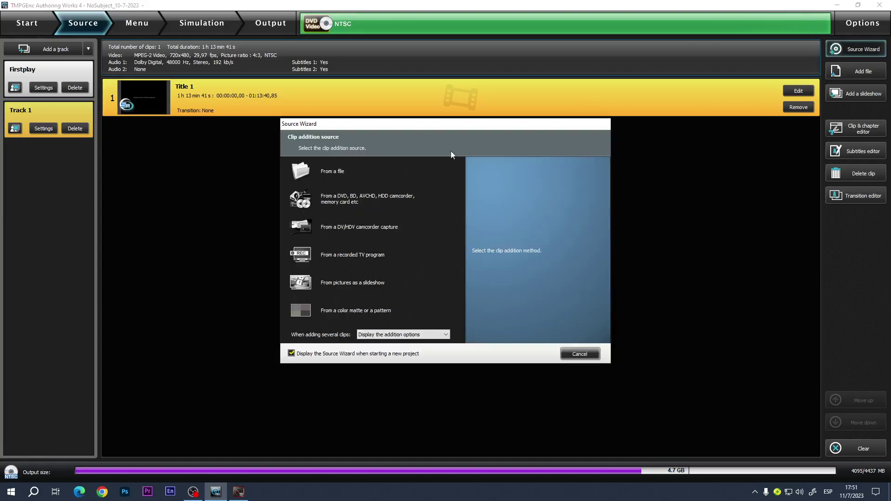
click(344, 202)
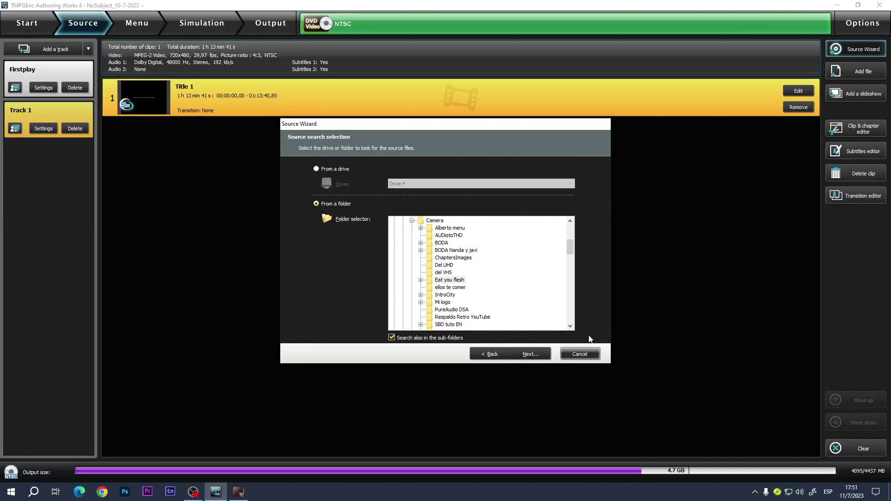
click(583, 351)
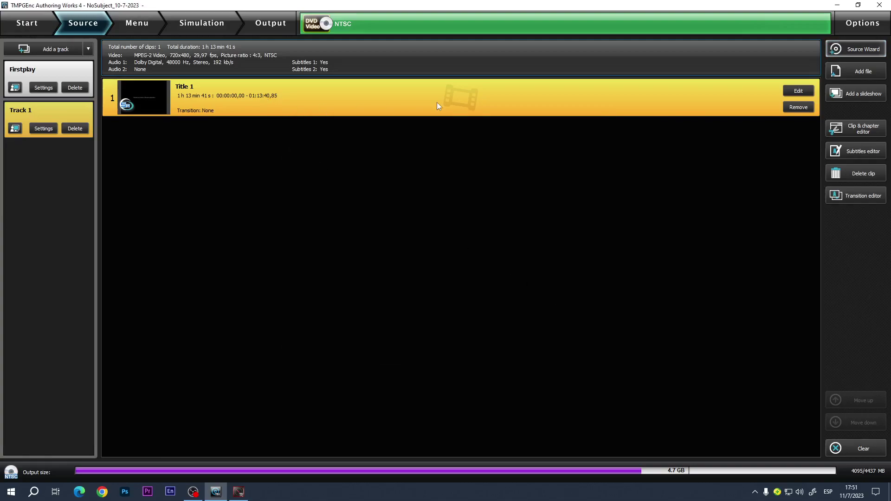
Step: Open the Title 1 clip for editing and scrub through its cut-edit timeline to the subtitled frame at 00:10:21,62
click(812, 91)
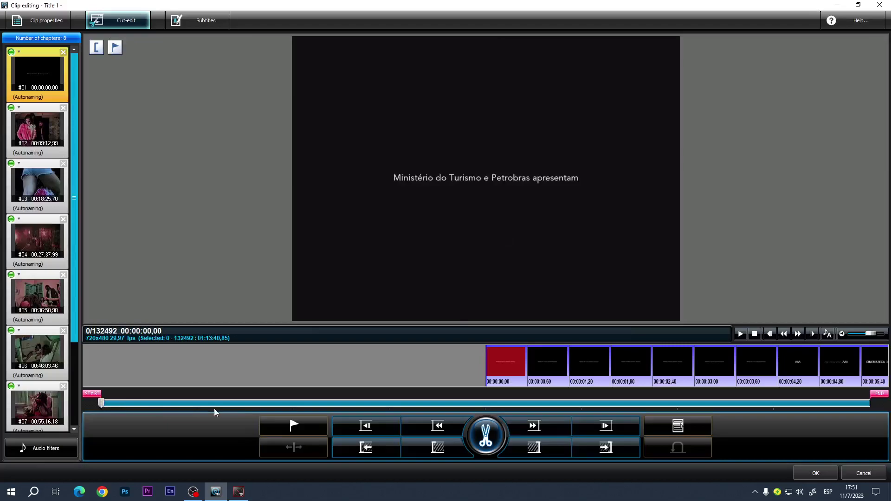
drag(101, 403, 277, 407)
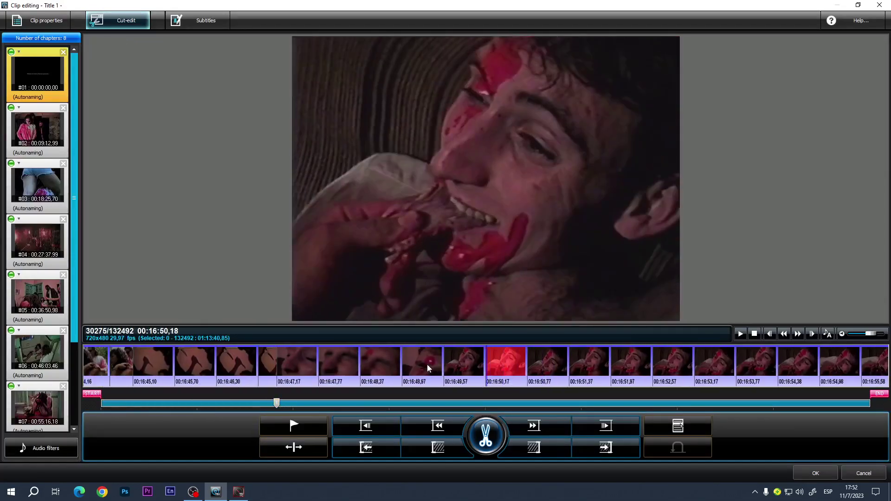
click(342, 355)
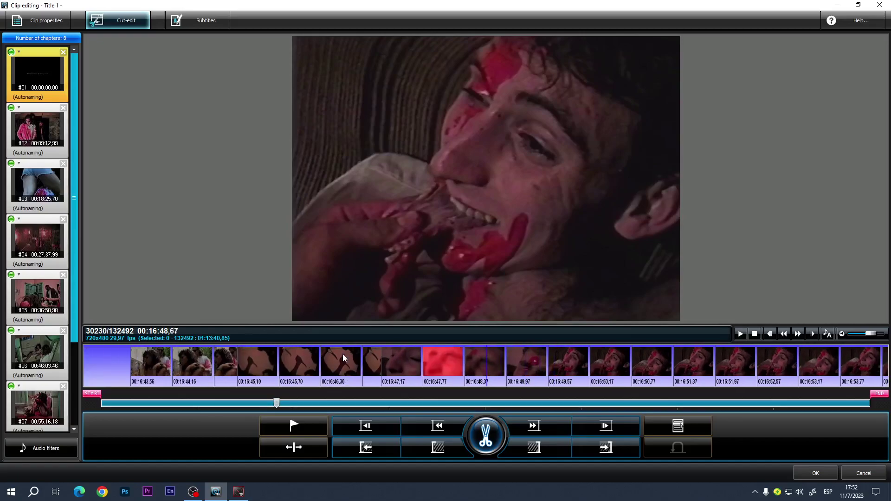
click(282, 359)
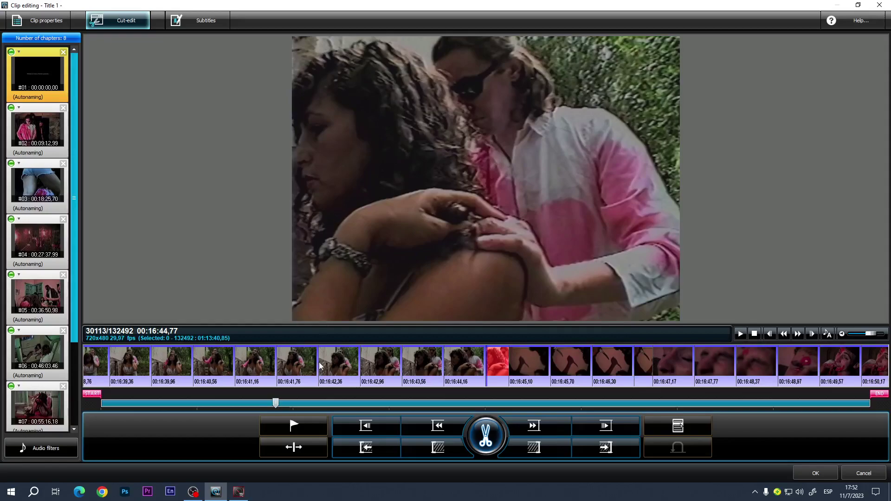
drag(276, 404, 209, 407)
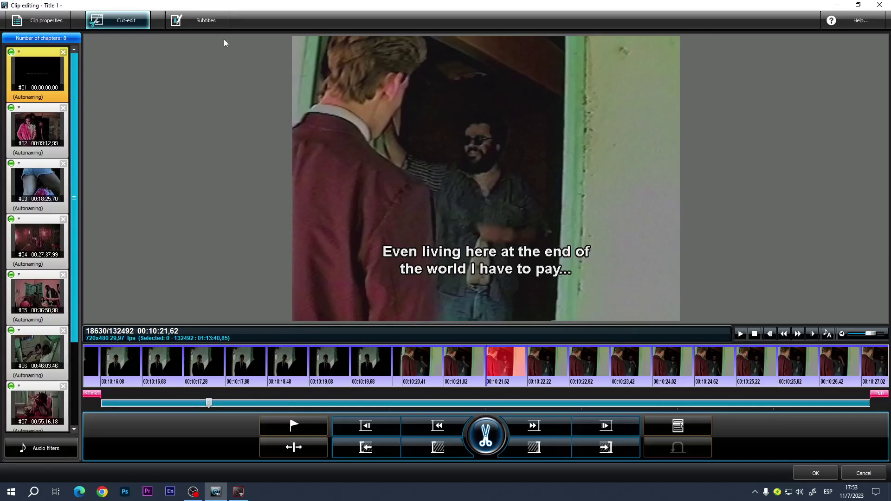
Step: Compare the Subtitles 1 and Subtitles 2 streams in the Title 1 preview, finishing on Subtitles 1
click(211, 25)
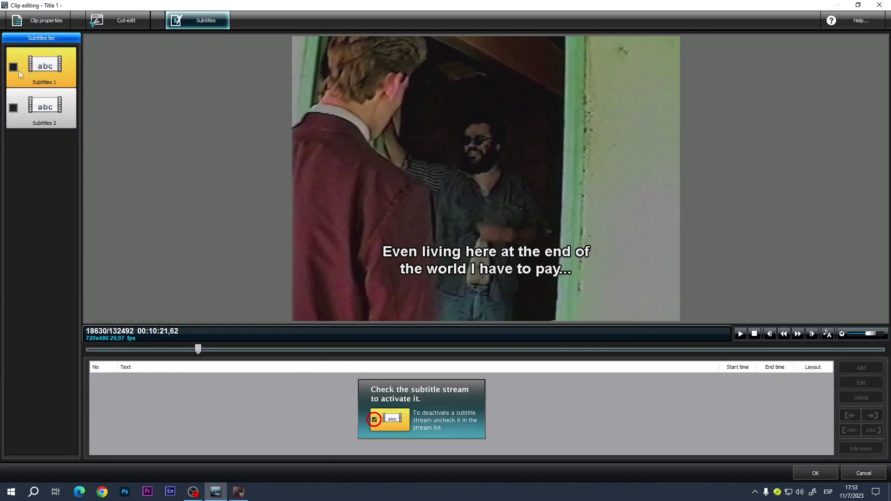
click(17, 101)
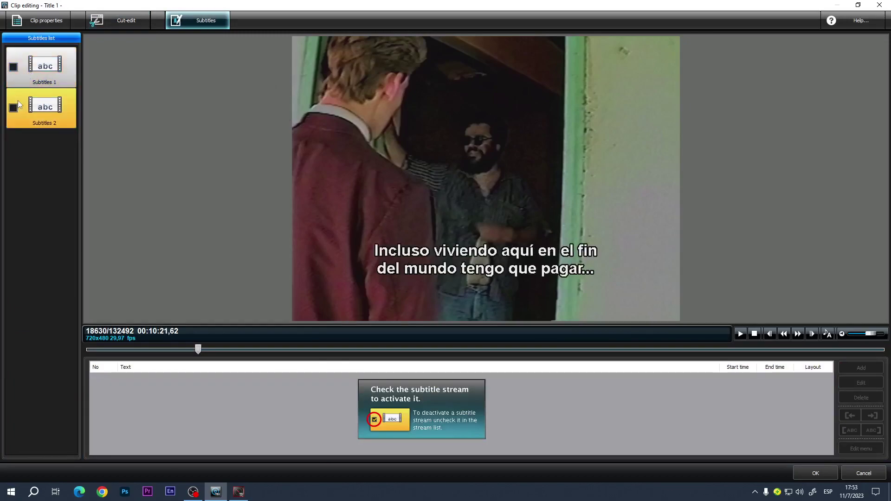
click(26, 75)
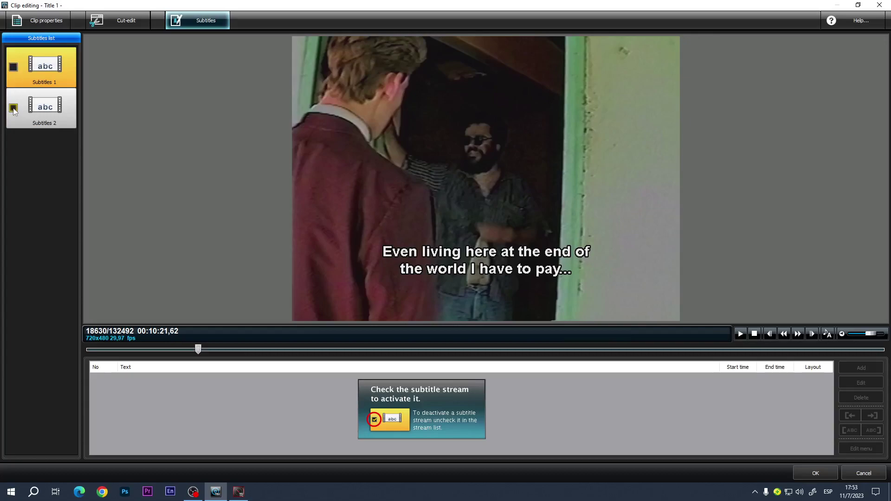
click(19, 99)
click(23, 76)
click(23, 93)
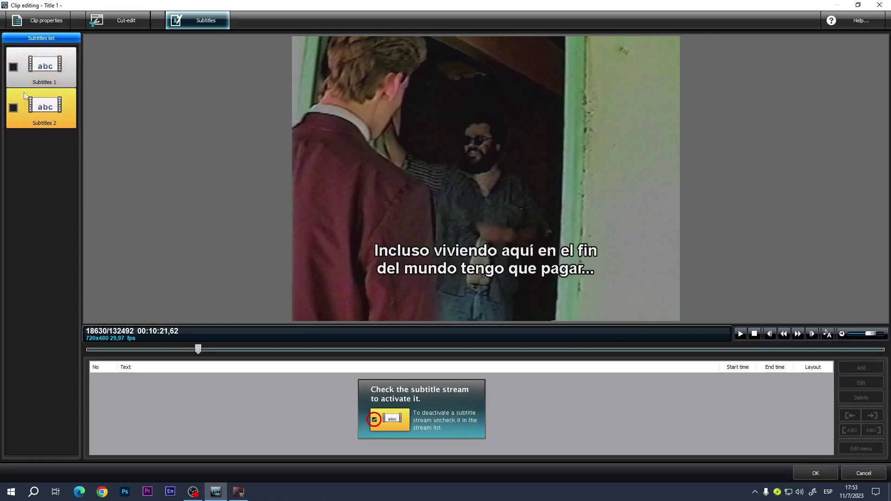
click(25, 77)
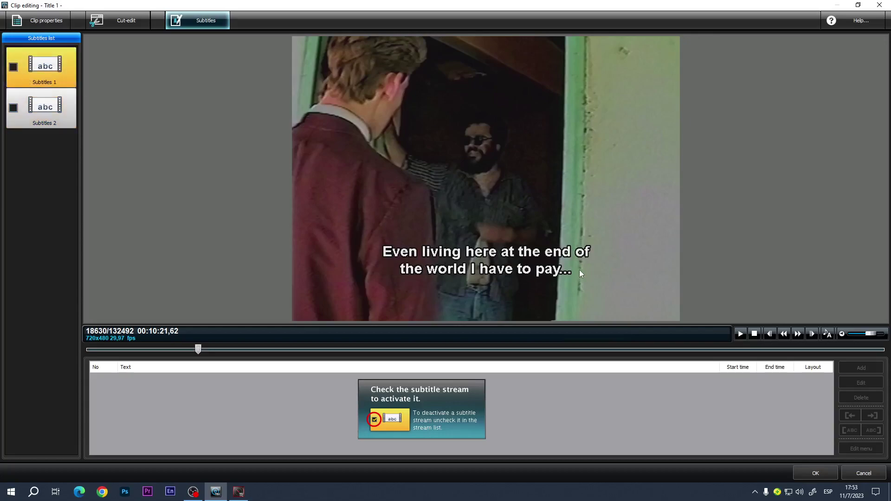
Step: Look at the Title 1 clip's cut-edit and clip properties screens, then confirm and close the clip editor
click(124, 21)
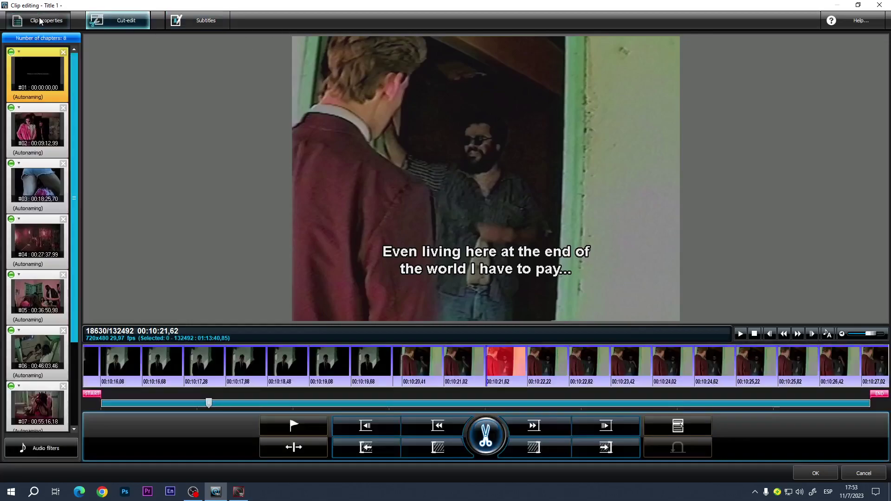
click(65, 20)
click(816, 471)
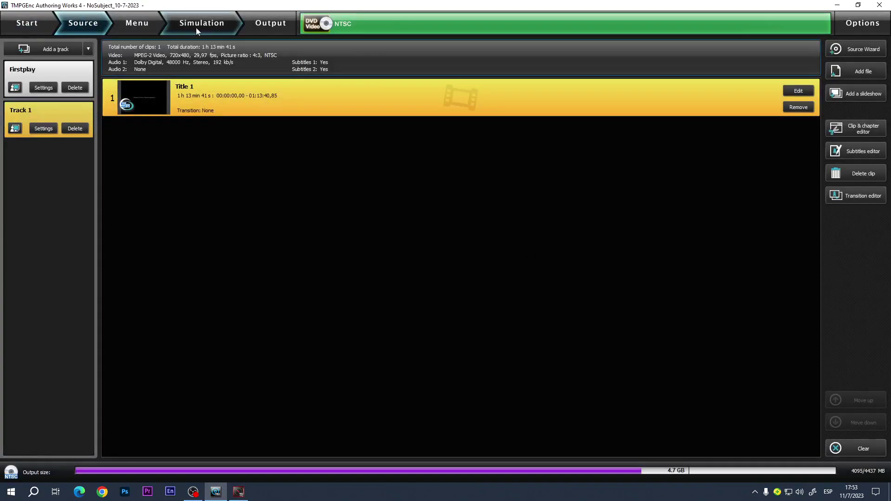
Step: Reopen Title 1 in the subtitle editor, move to 00:15:50,98 and activate the Subtitles 1 stream
double_click(412, 109)
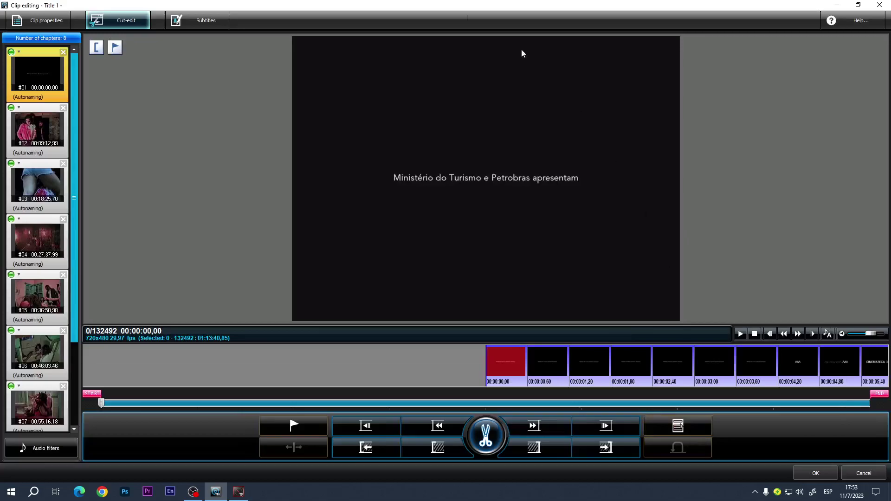
click(202, 21)
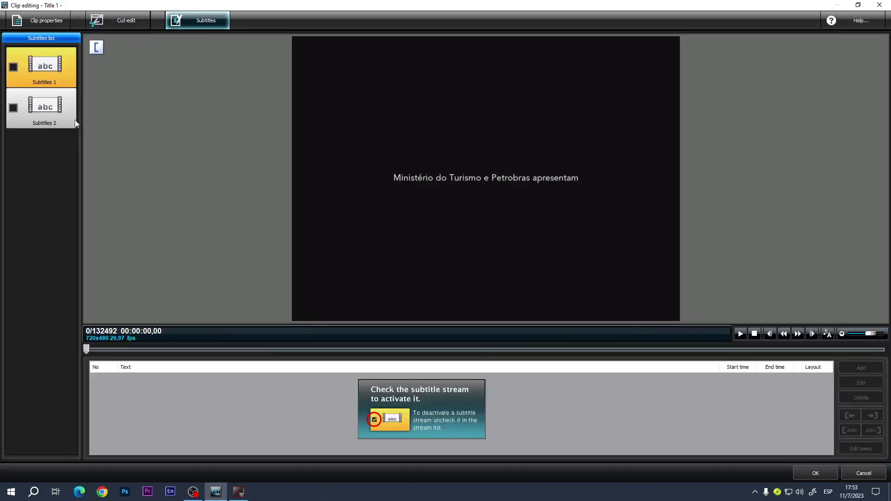
drag(87, 350, 258, 349)
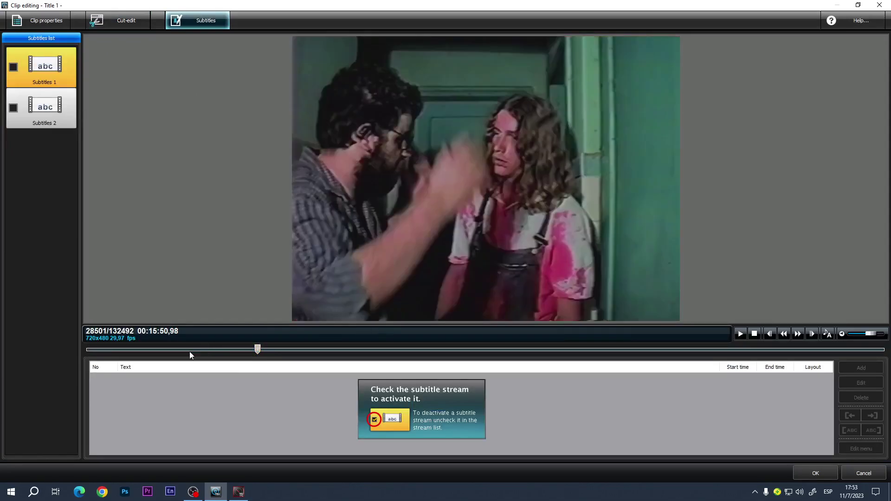
click(14, 67)
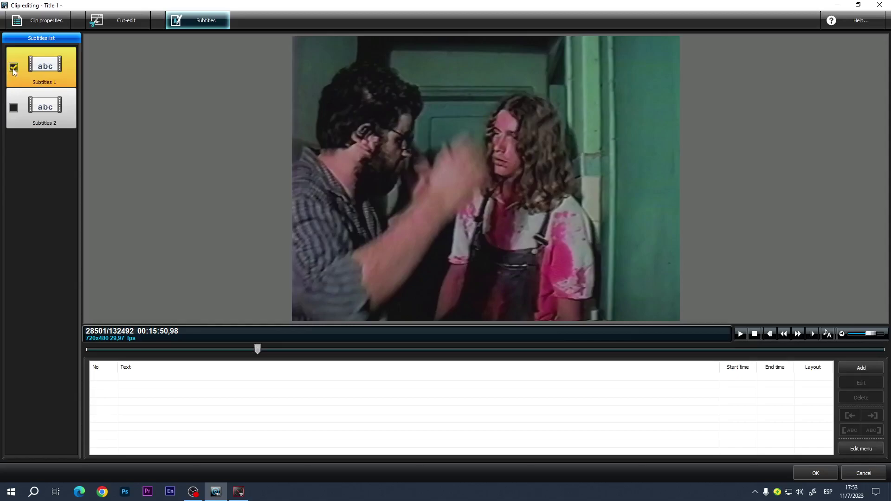
Step: Open the subtitle import dialog for Subtitles 1 and examine the supported subtitle file types
click(853, 450)
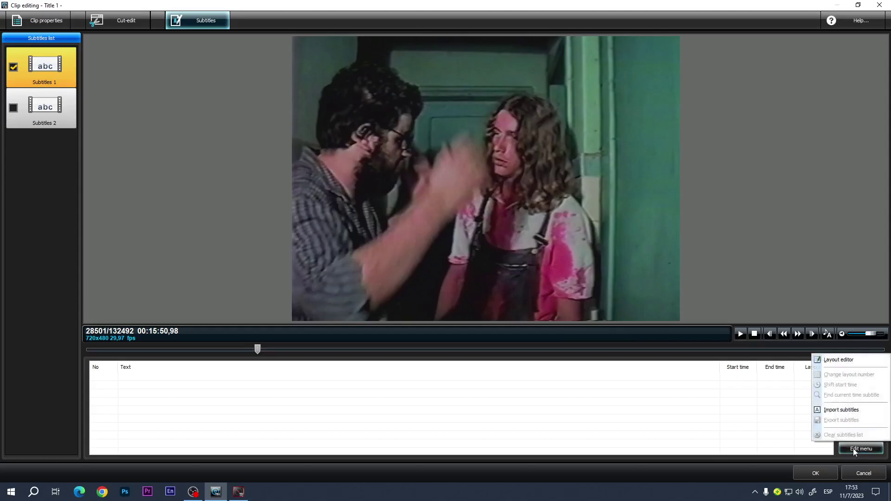
click(849, 410)
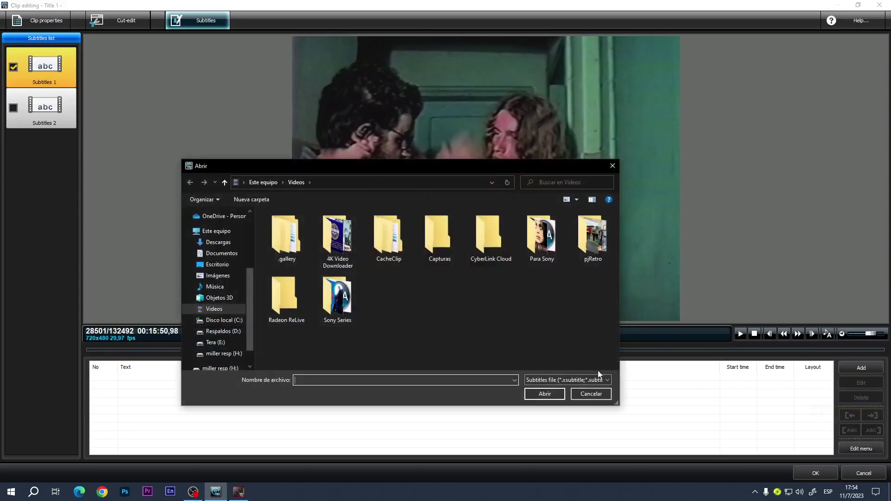
click(596, 380)
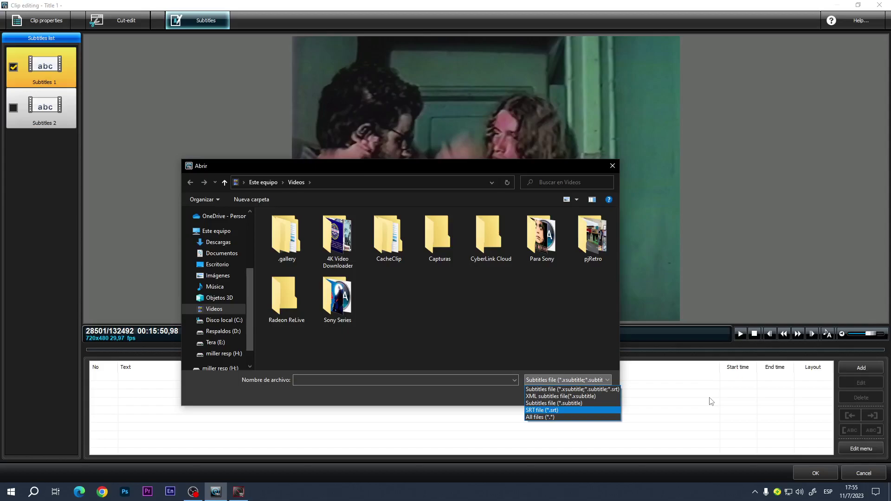
click(770, 259)
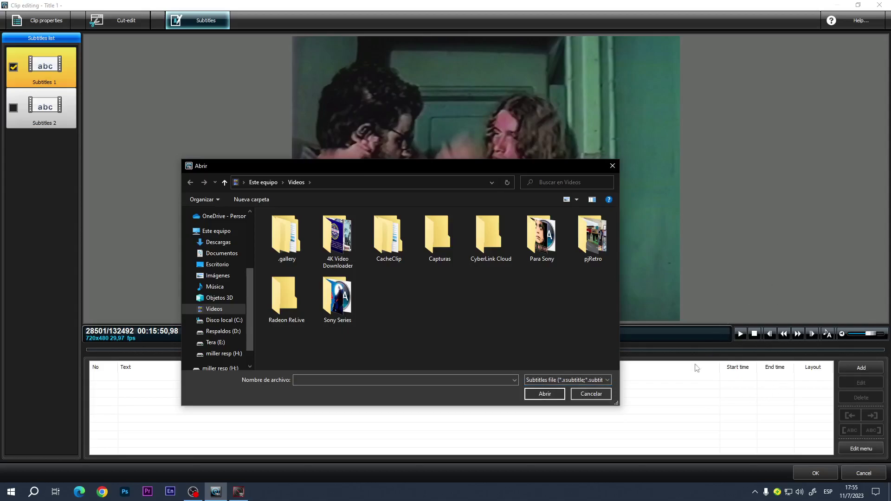
Step: Cancel the subtitle import, deactivate the Subtitles 1 stream, select Subtitles 2 and confirm the clip editor
click(603, 395)
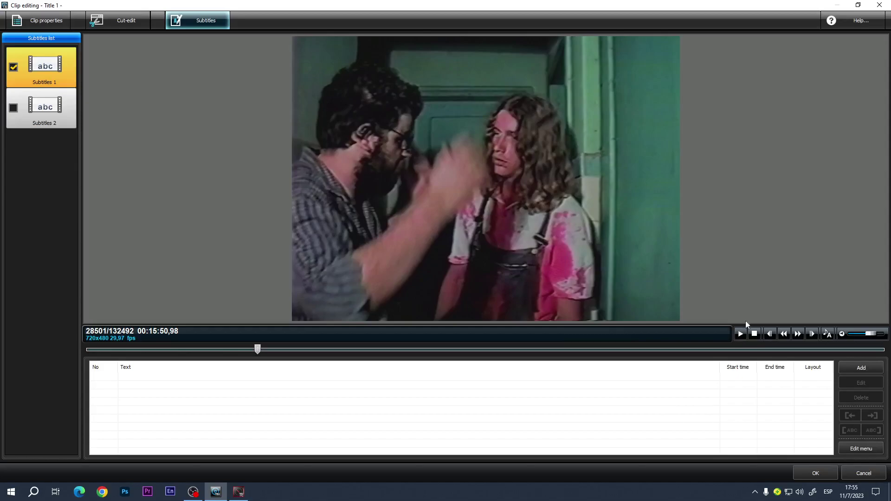
click(13, 66)
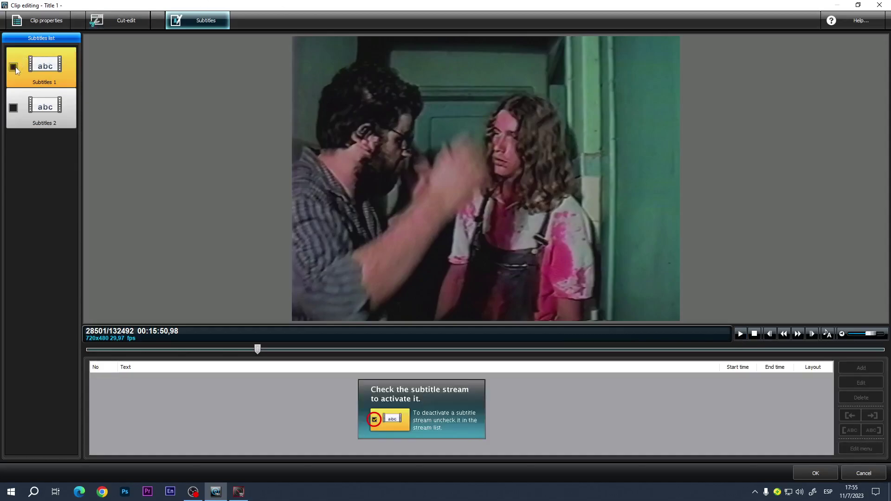
click(58, 125)
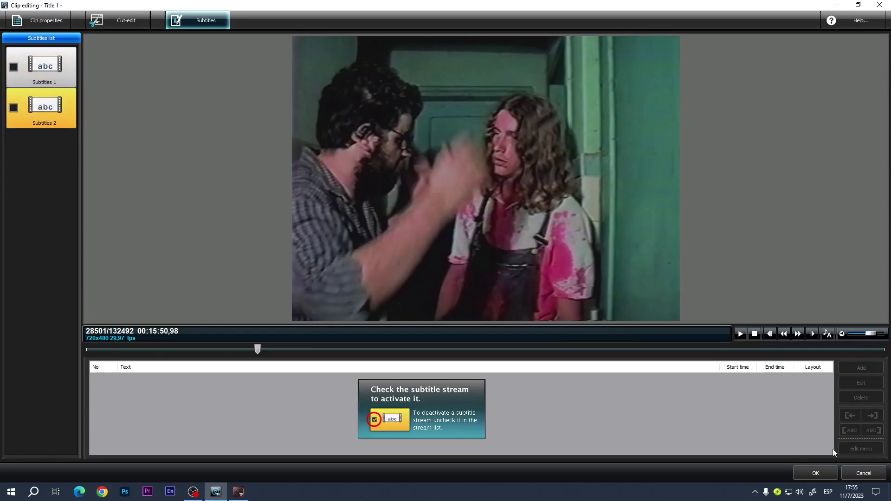
click(817, 473)
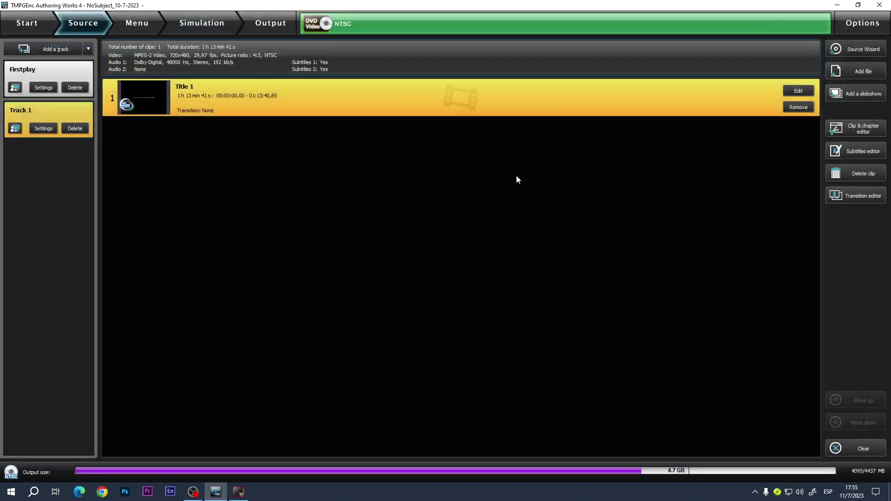
Step: View the Track 1 menu pages and open the Title page in the page editor
click(139, 26)
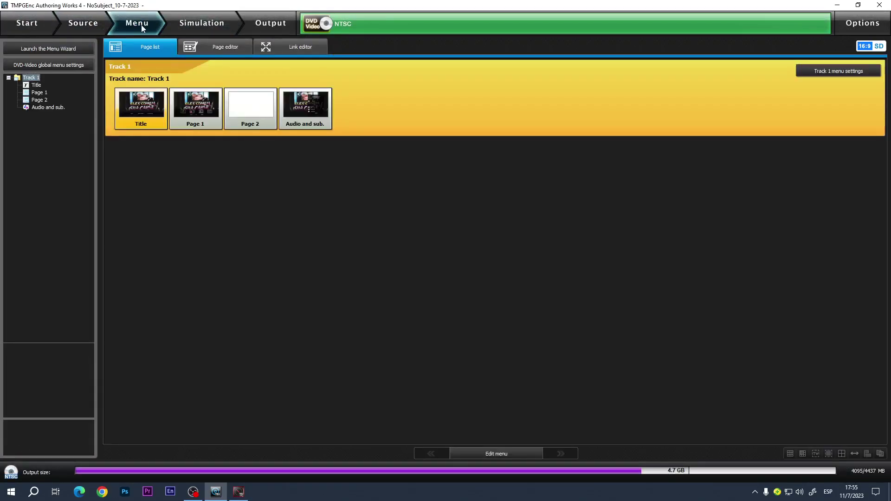
click(163, 26)
click(134, 27)
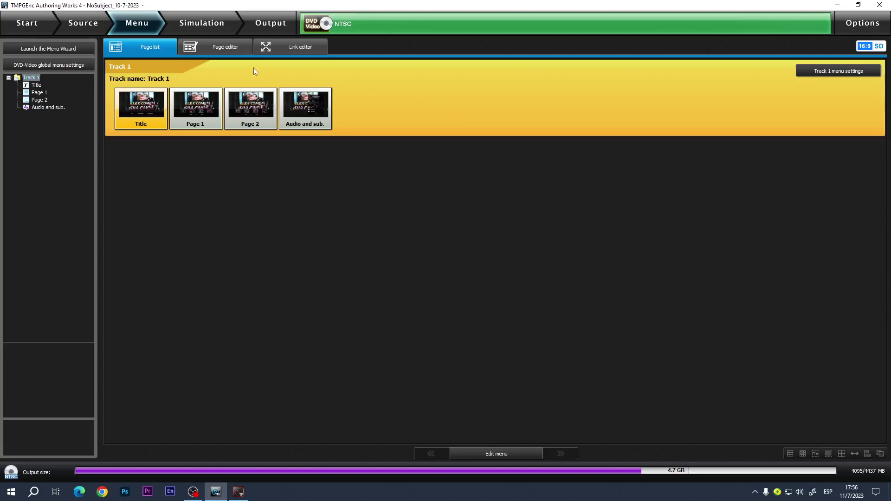
click(204, 46)
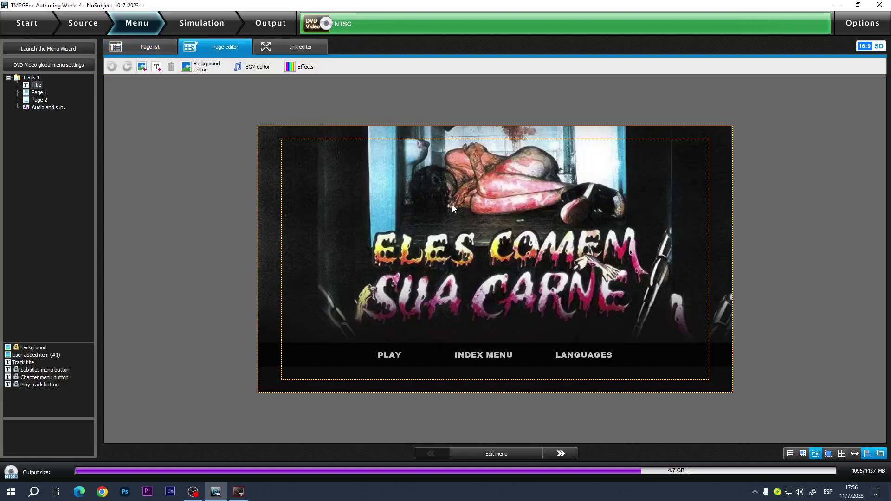
Step: Try narrowing the Title page's added picture from its left edge to a width of 892, then stretch it back to 1024
click(356, 196)
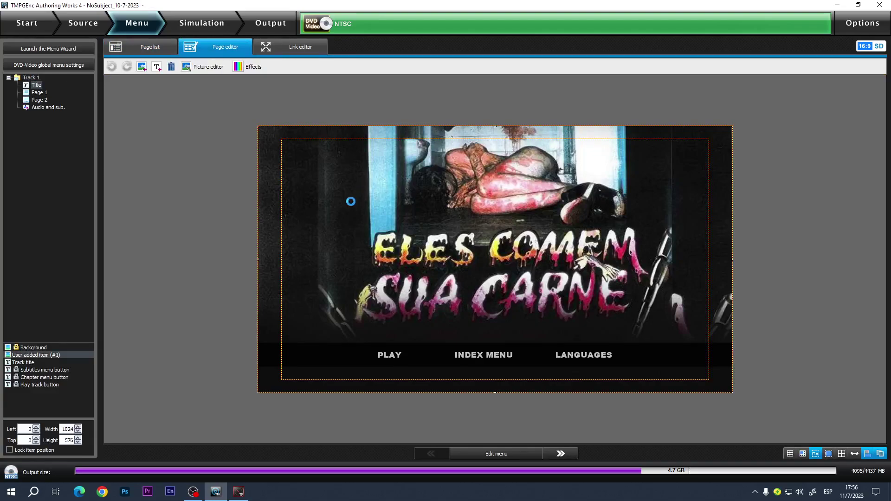
double_click(269, 254)
click(470, 309)
drag(258, 258, 319, 259)
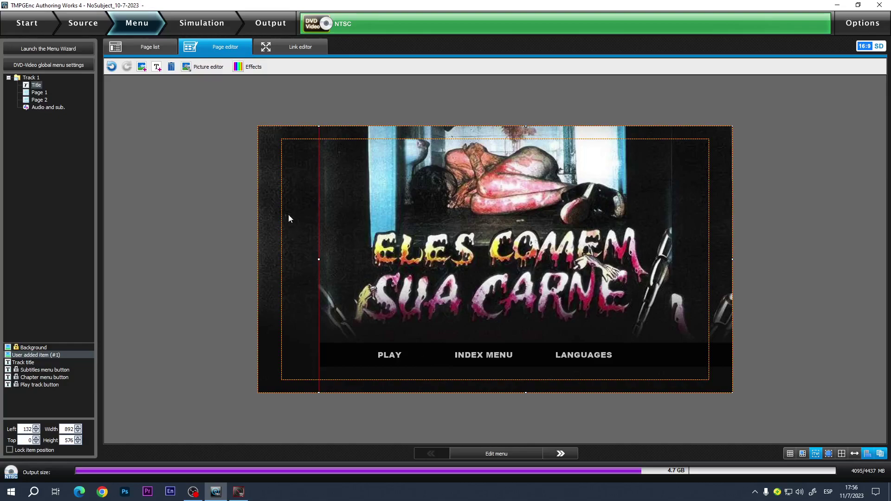
drag(319, 259, 257, 247)
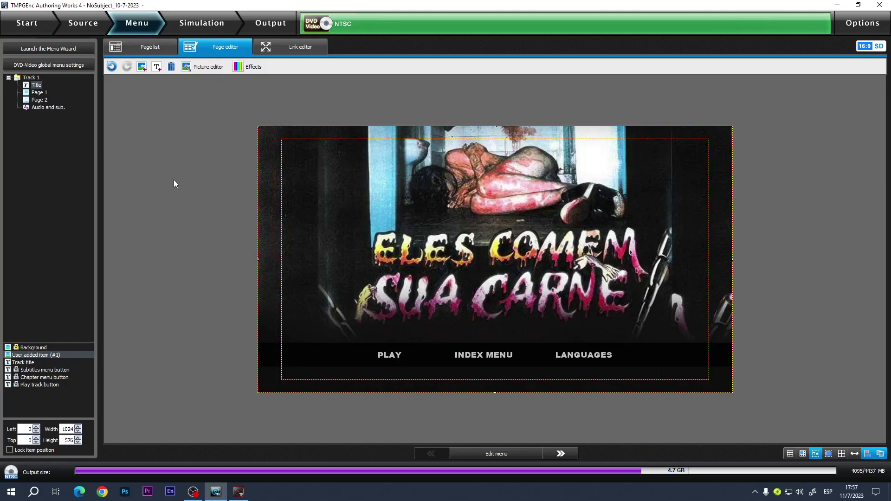
Step: Close TMPGEnc Authoring Works 4 without saving the project and dismiss the WPS Office advertisement on the desktop
click(876, 7)
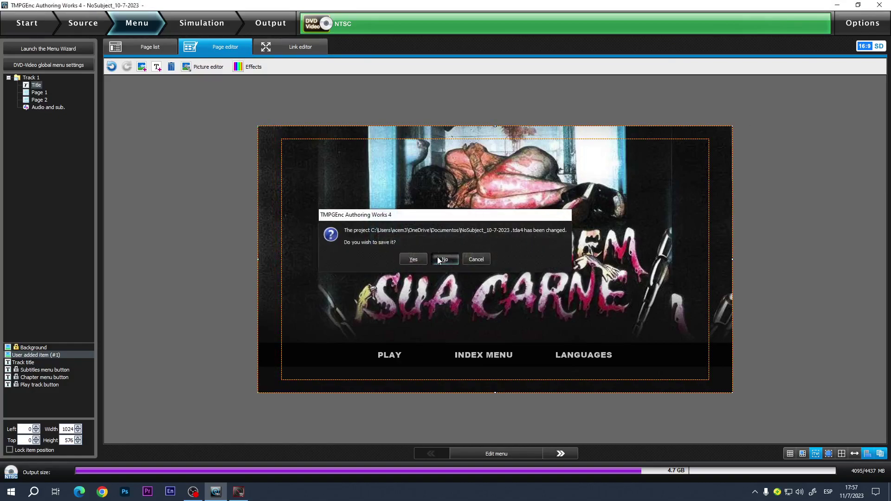
click(443, 259)
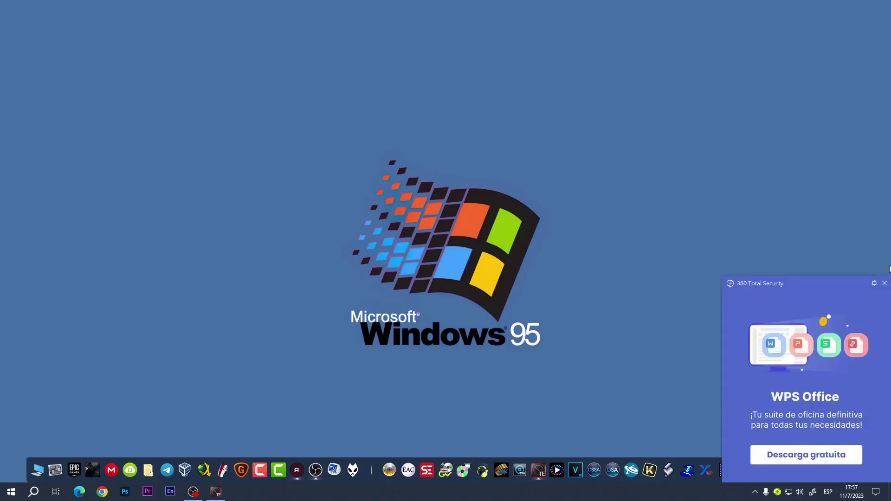
click(885, 283)
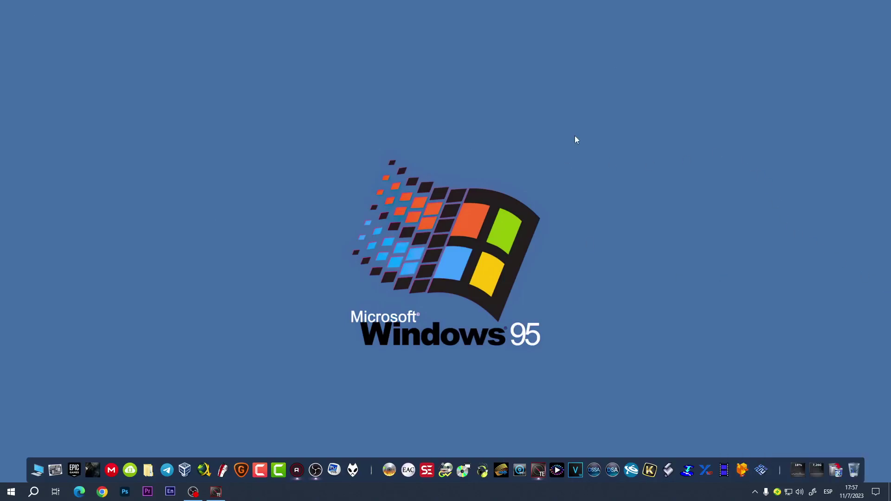